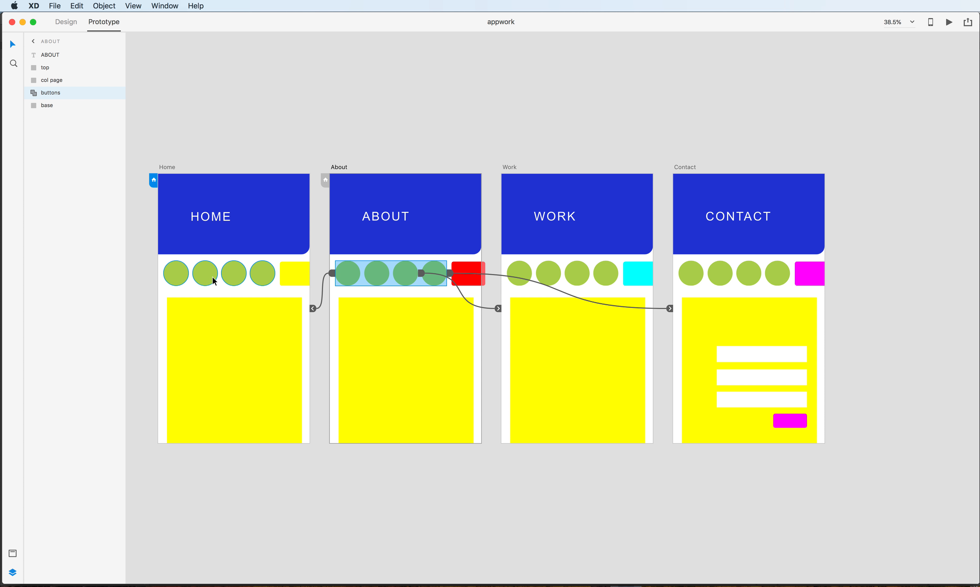
Step: Inspect the prototype links of the circle buttons on the Home, Work and Contact artboards
left_click(201, 278)
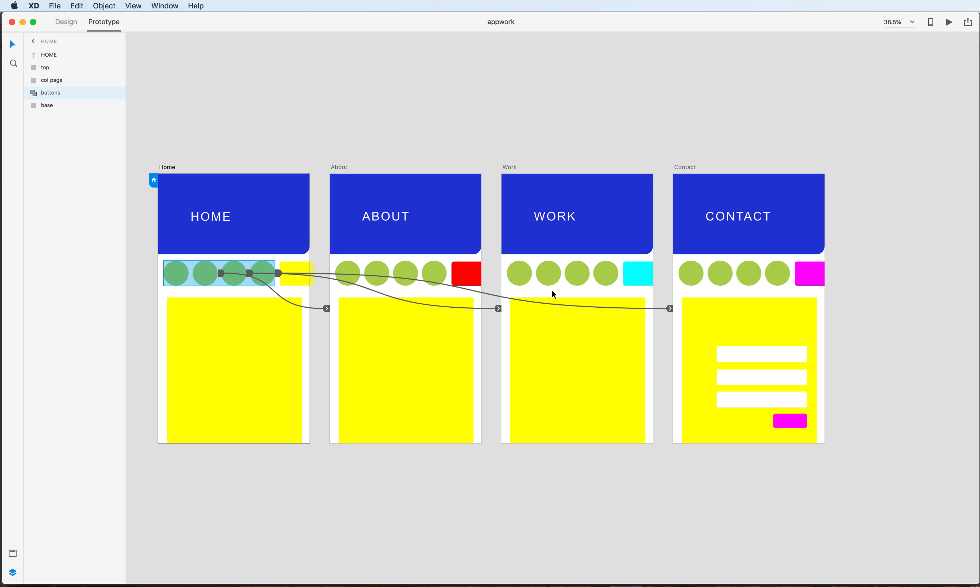
left_click(558, 280)
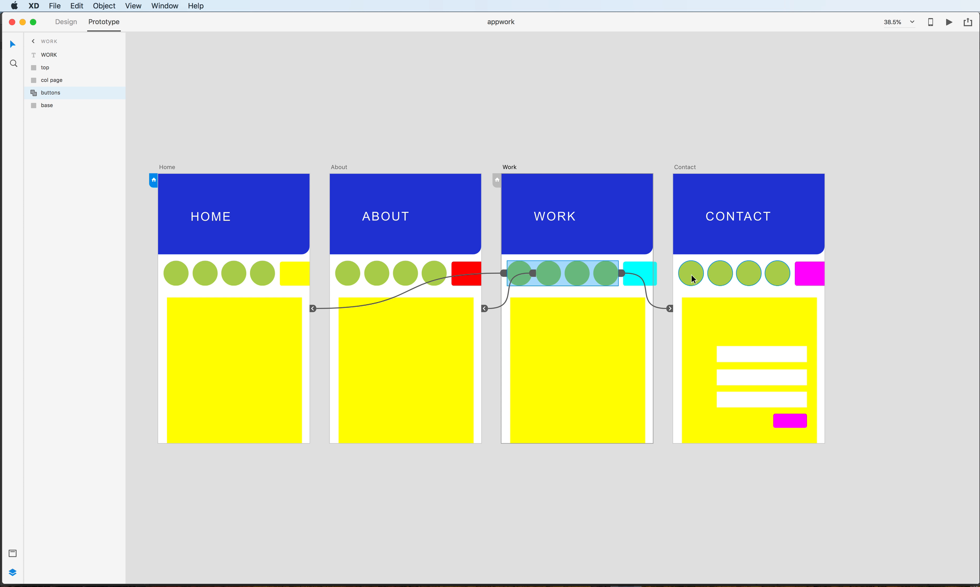
left_click(740, 278)
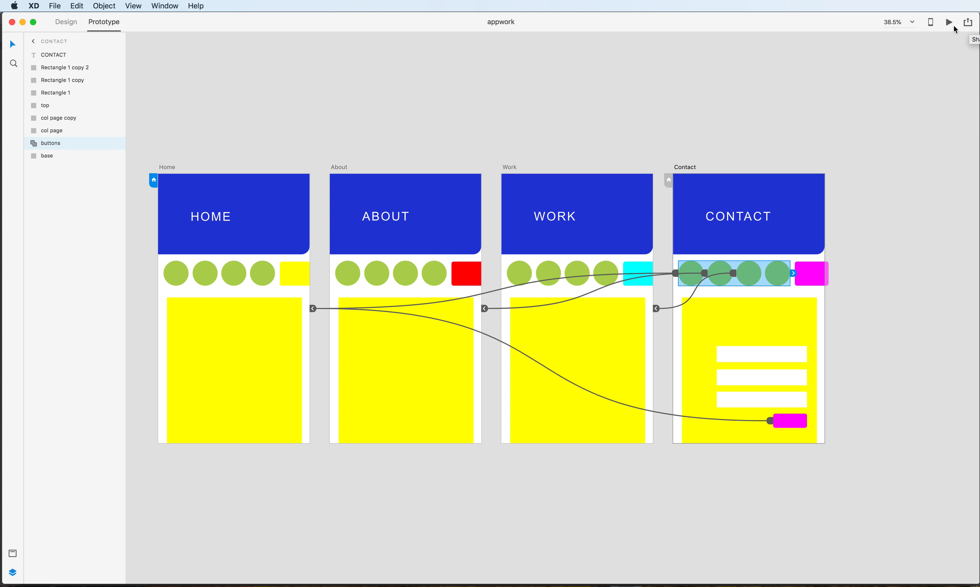
Step: Publish the appwork prototype with a public link, keeping comments allowed and hotspot hints shown
left_click(968, 24)
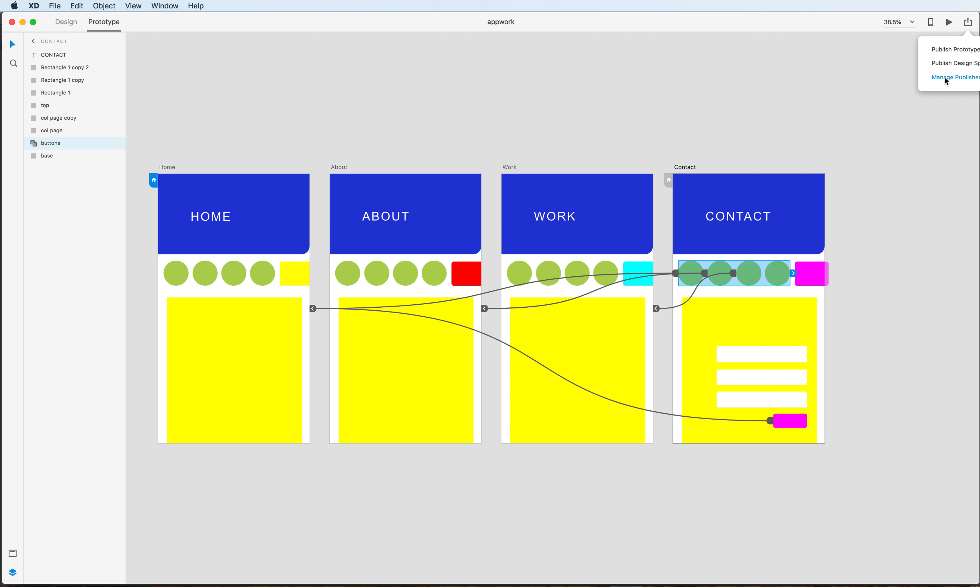
left_click(950, 53)
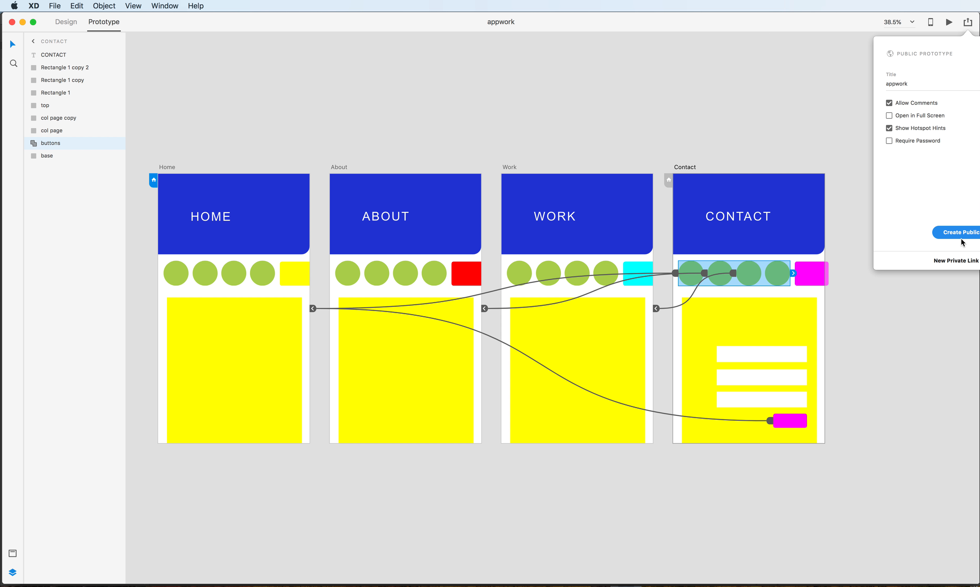
left_click(950, 233)
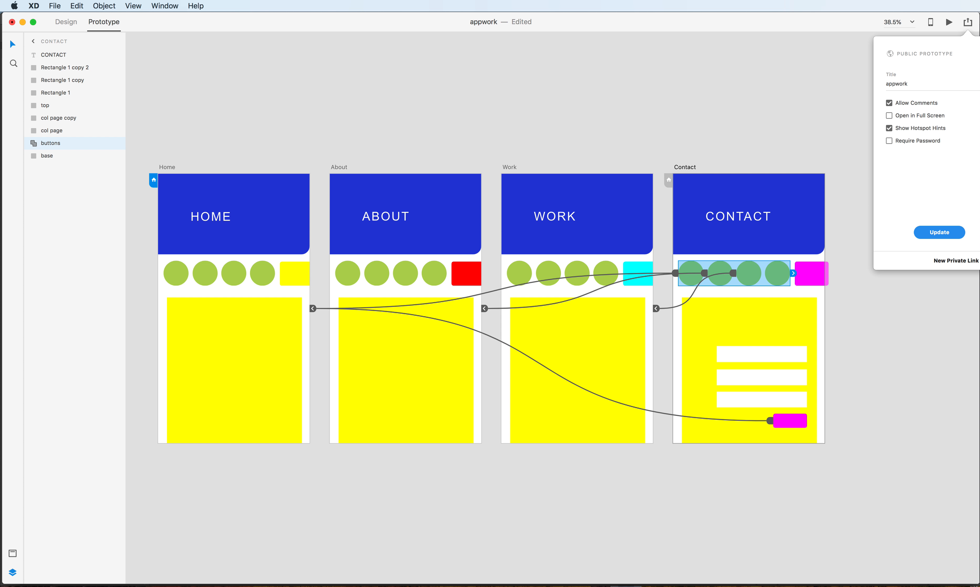
Step: Switch to Safari and open the published prototype from the copied link
key("super+Tab")
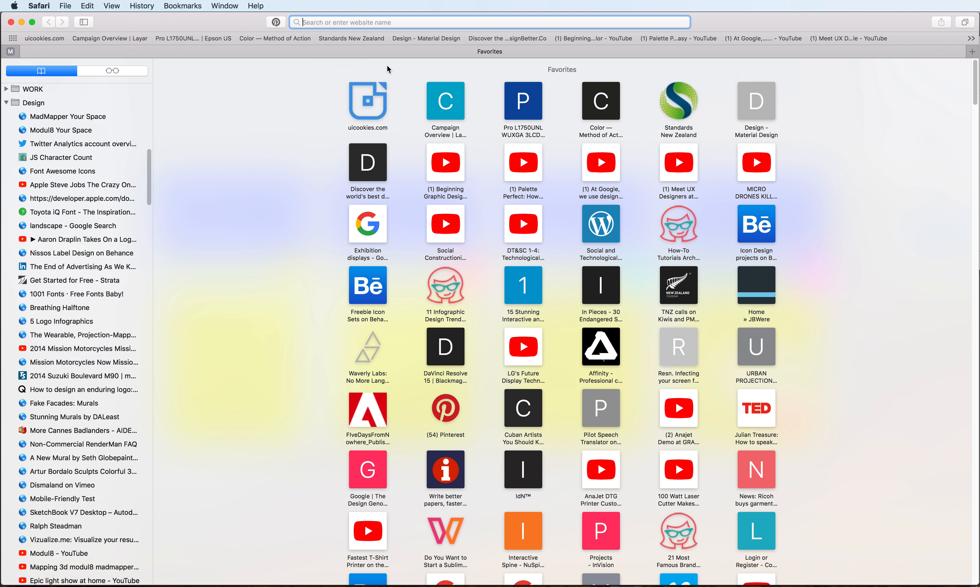
key("super+v")
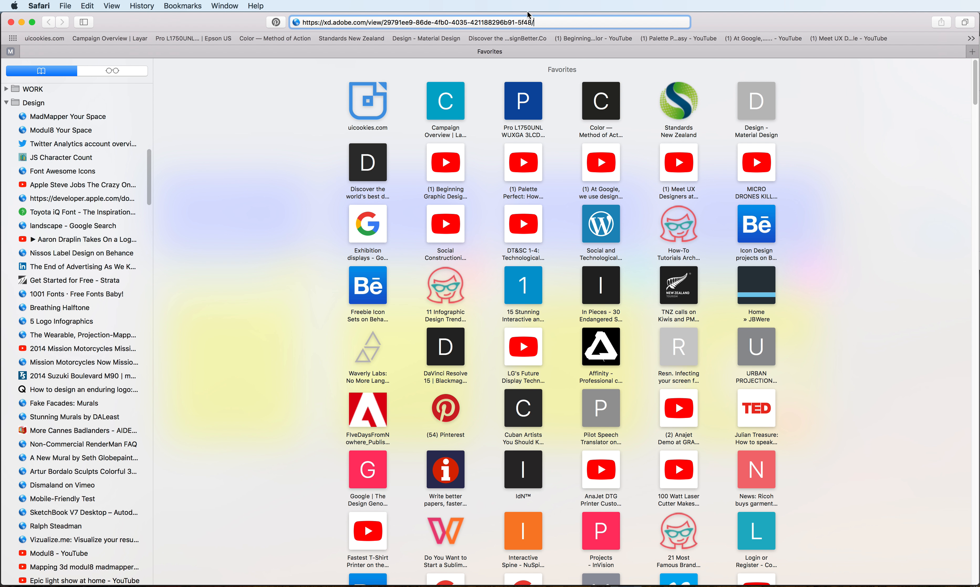
key("Return")
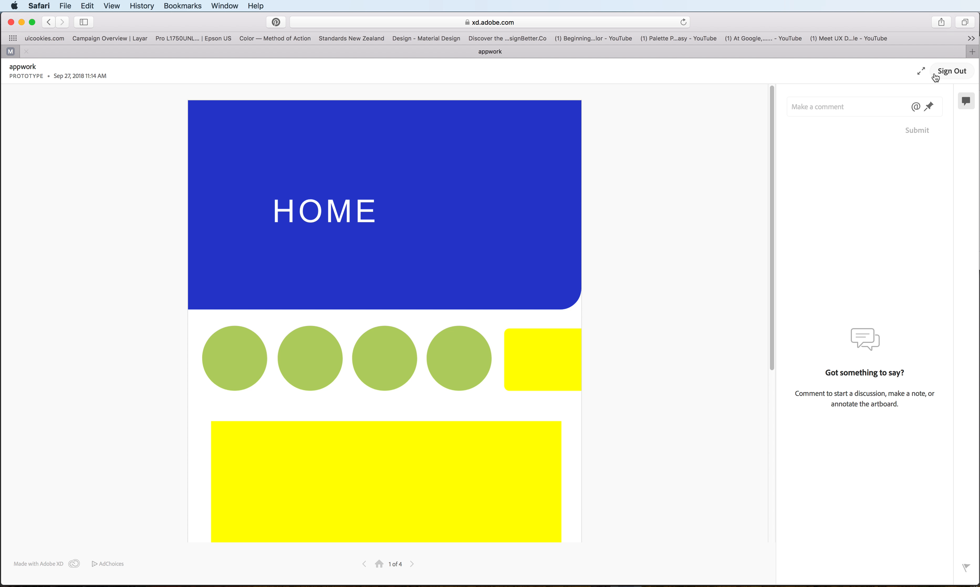
Step: View the published prototype in full screen, return to the normal view and test the four circle navigation buttons
left_click(921, 70)
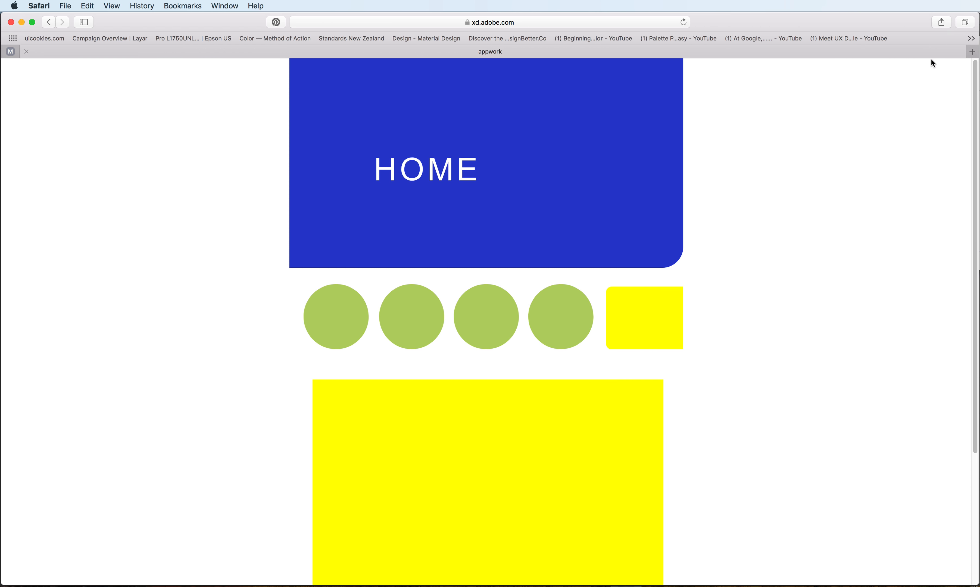
left_click(920, 69)
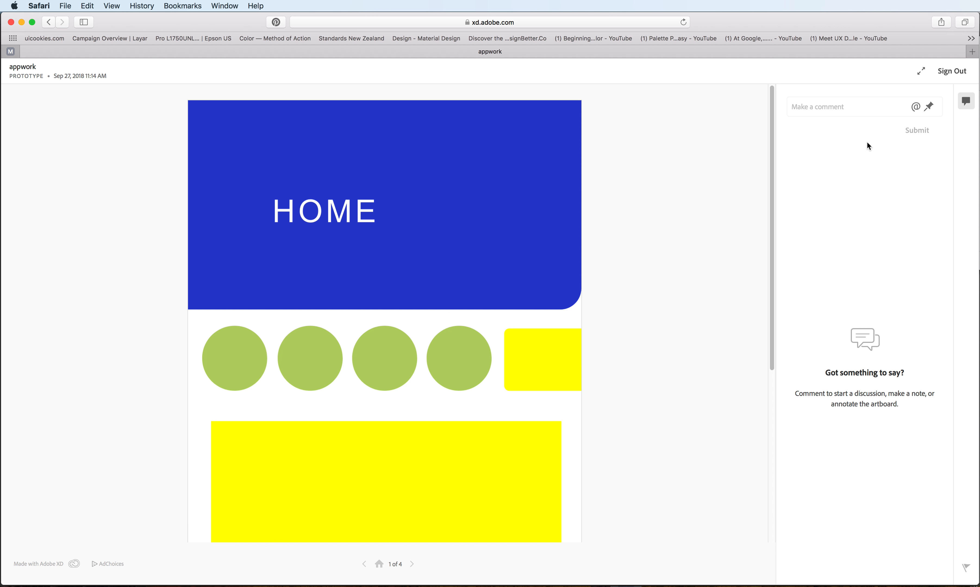
mouse_move(771, 358)
left_mouse_down()
mouse_move(798, 581)
mouse_move(774, 328)
mouse_move(777, 514)
mouse_move(761, 343)
left_mouse_up()
left_click(320, 371)
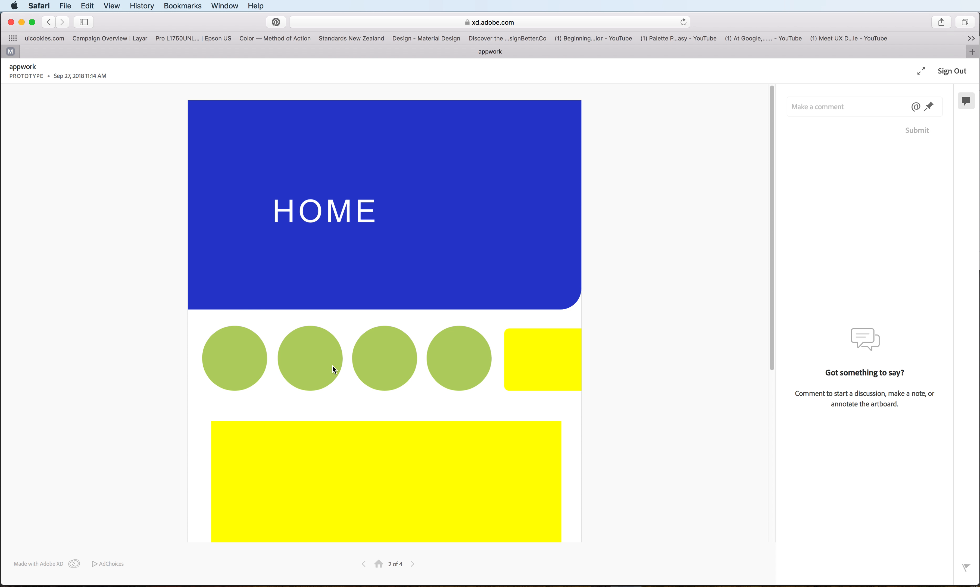
left_click(381, 367)
left_click(456, 364)
left_click(250, 363)
Step: Test the circle buttons in a narrower browser window, hide and reshow the comments, and enlarge the window again
left_click_drag(973, 581, 417, 532)
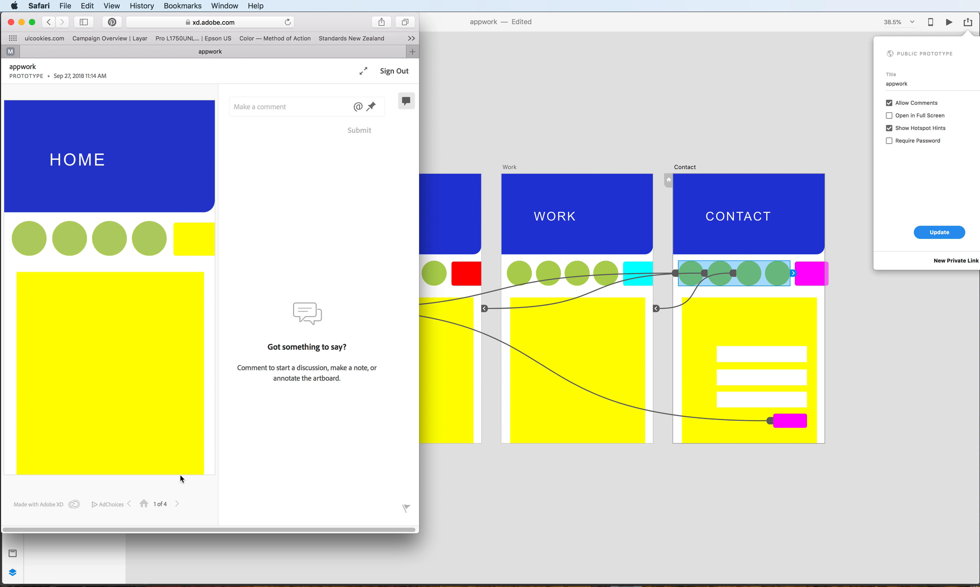
left_click(143, 241)
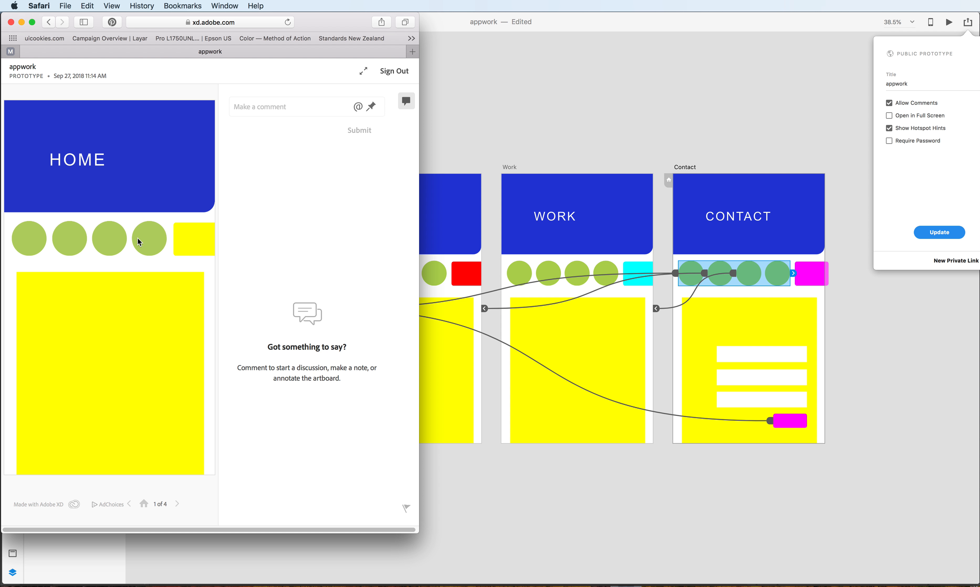
left_click(82, 244)
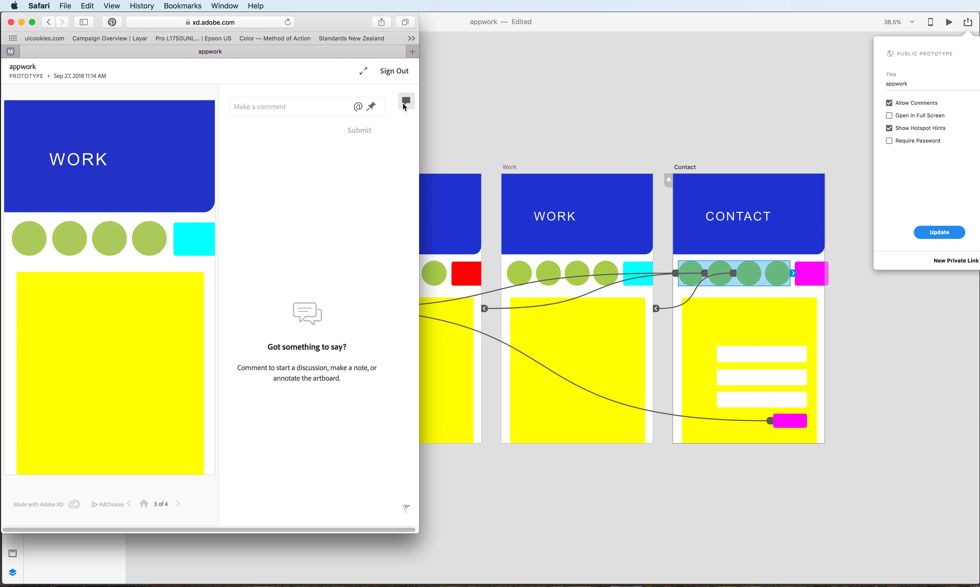
left_click(403, 102)
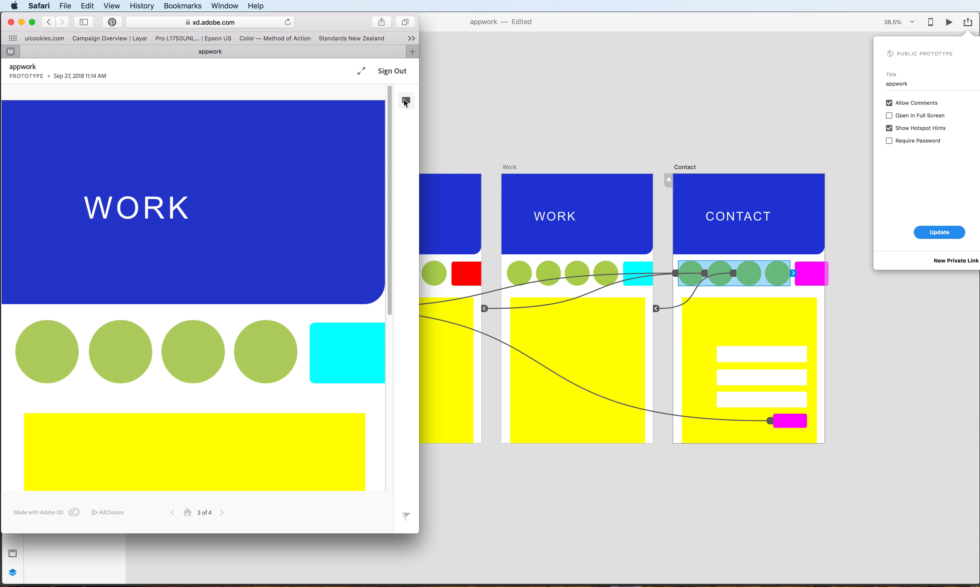
left_click(405, 102)
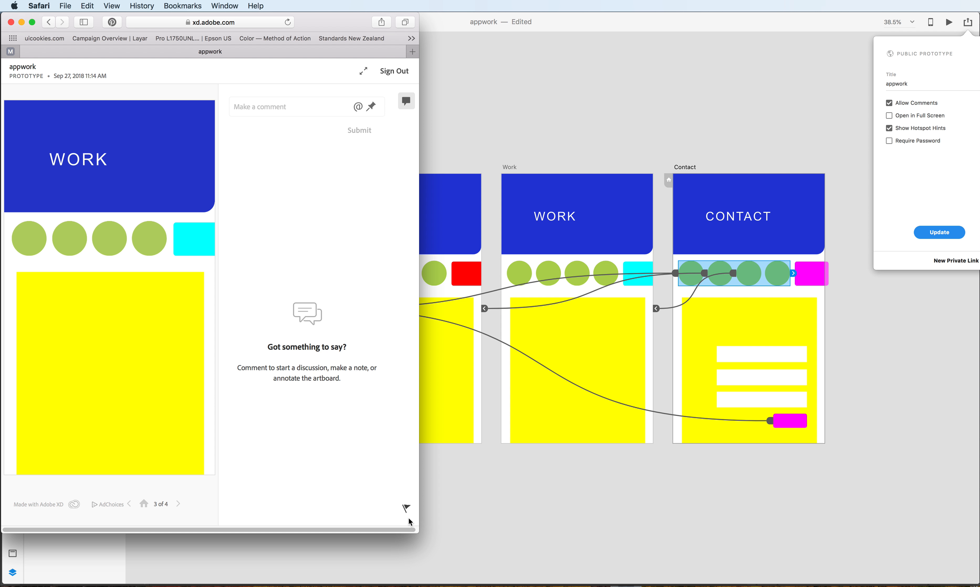
left_click_drag(414, 532, 978, 585)
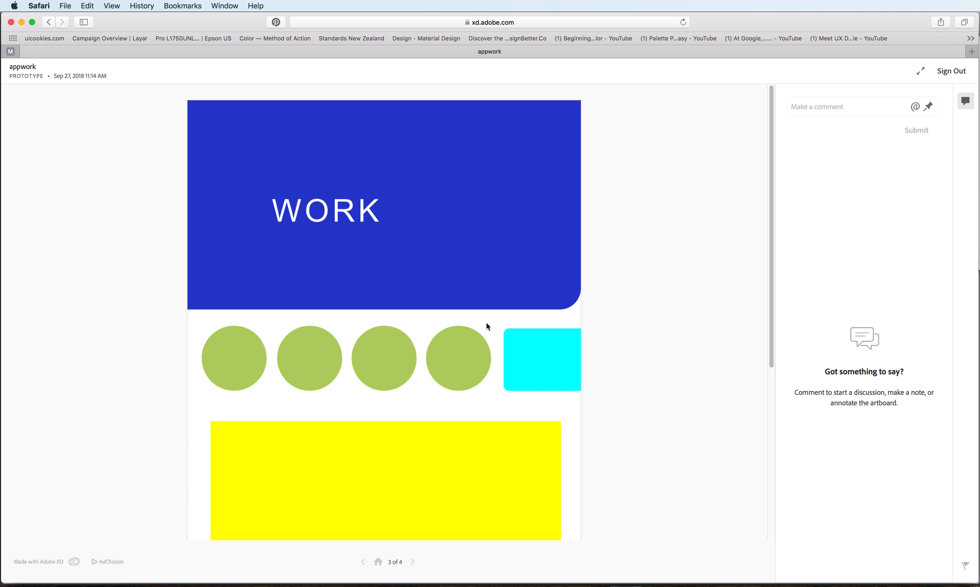
Step: Close the browser window, and close the appwork document with its changes saved
left_click(11, 21)
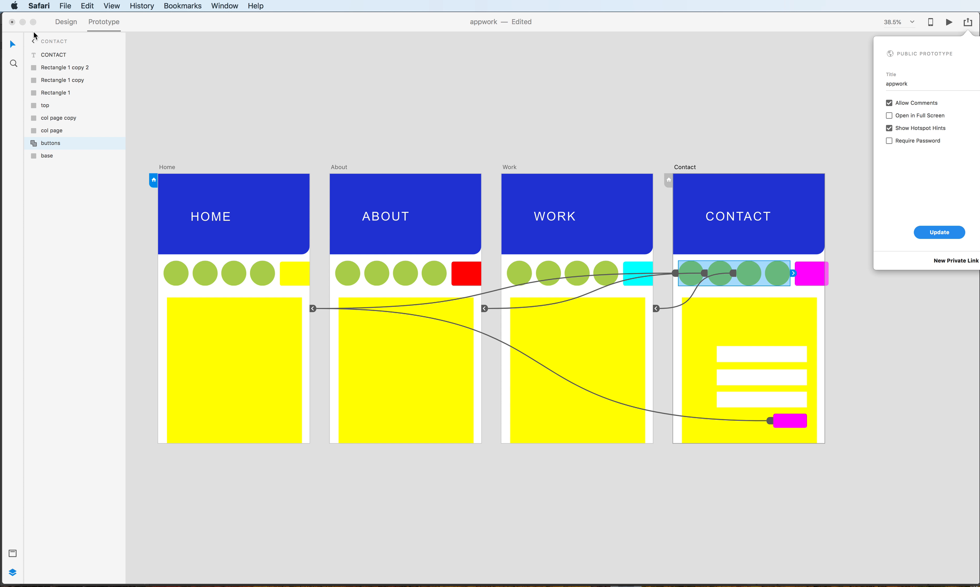
left_click(12, 23)
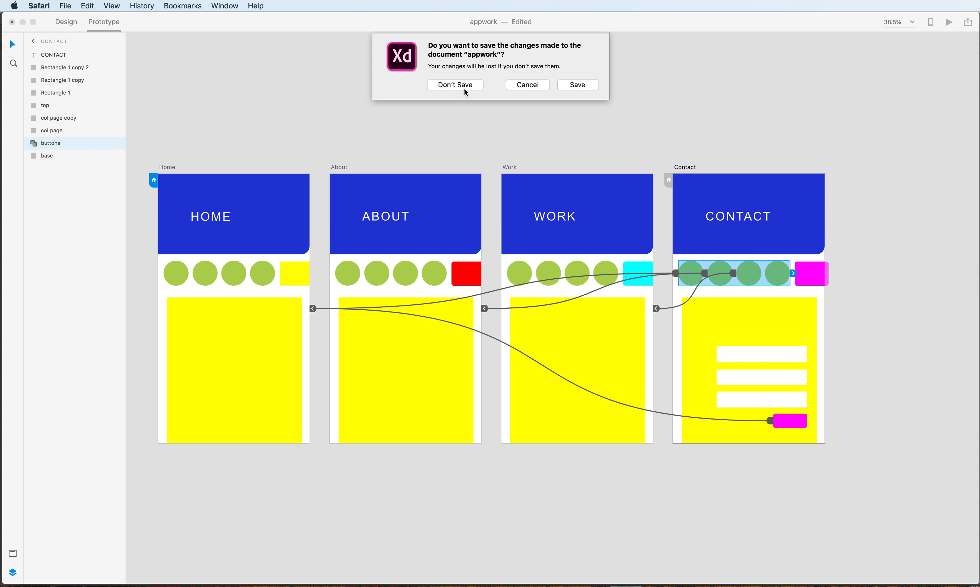
left_click(576, 85)
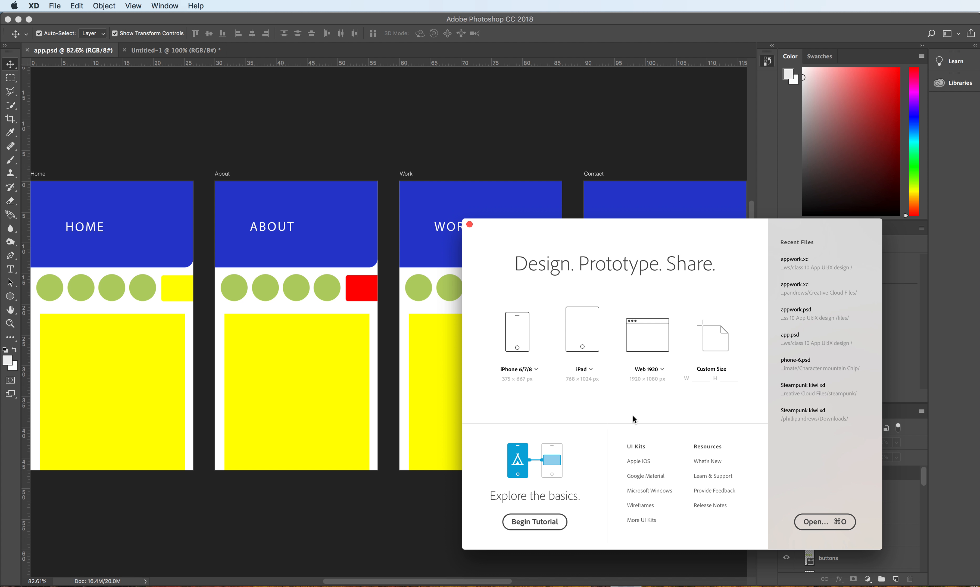
Step: Open the Photoshop file app.psd from the class 10 App UI/IX design folder
left_click(813, 521)
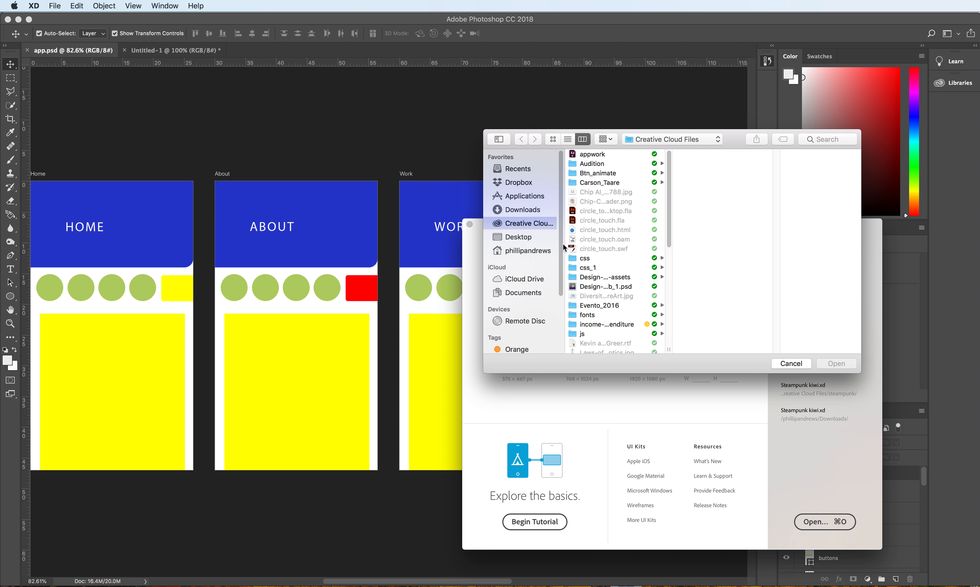
left_click(545, 250)
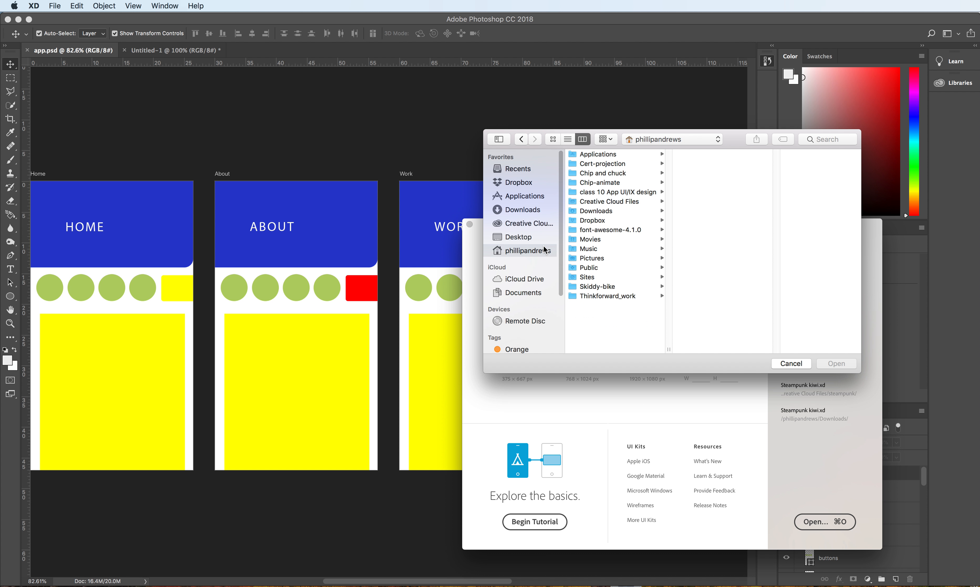
left_click(636, 191)
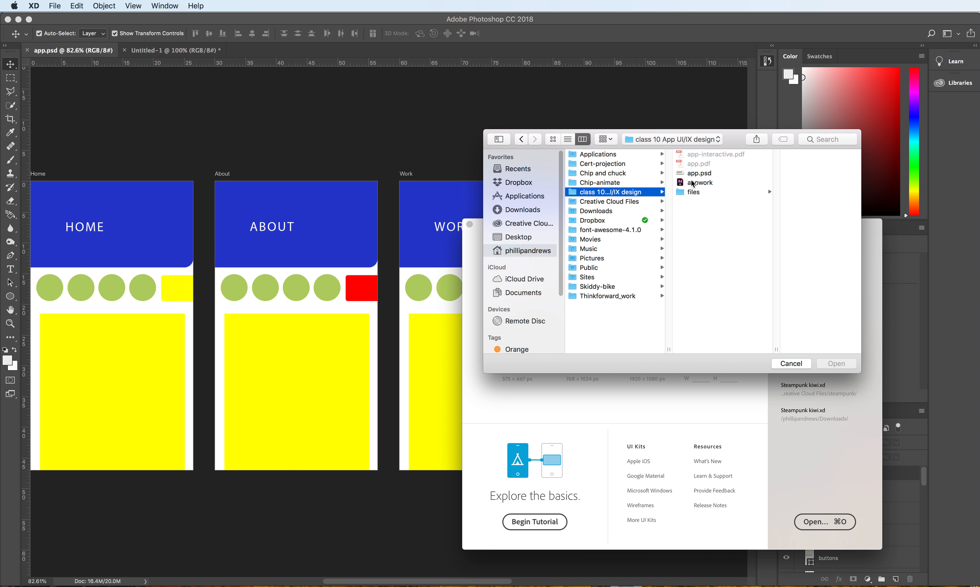
left_click(699, 174)
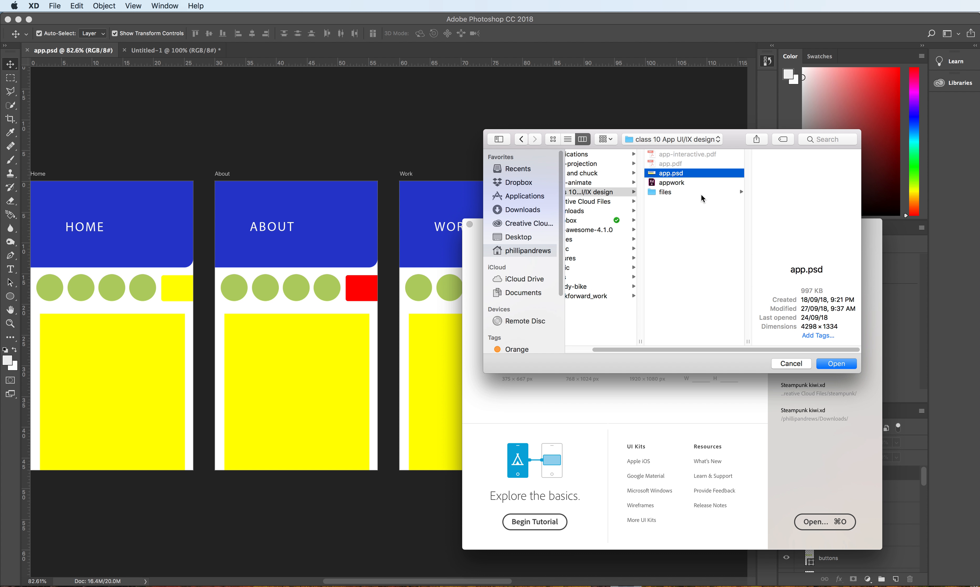
left_click(836, 363)
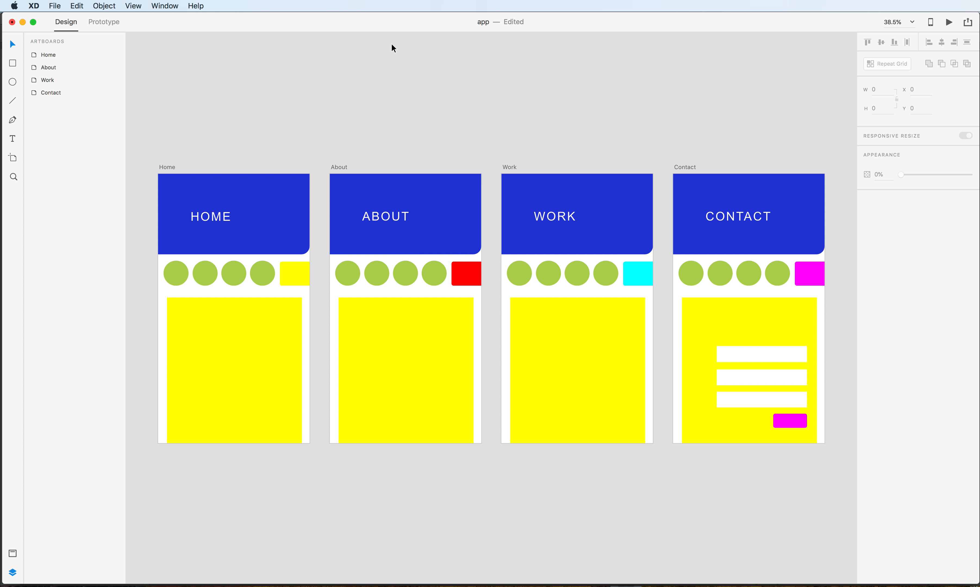
Step: View the built-in XD Tutorial document, close it and look over the other help resources
left_click(196, 6)
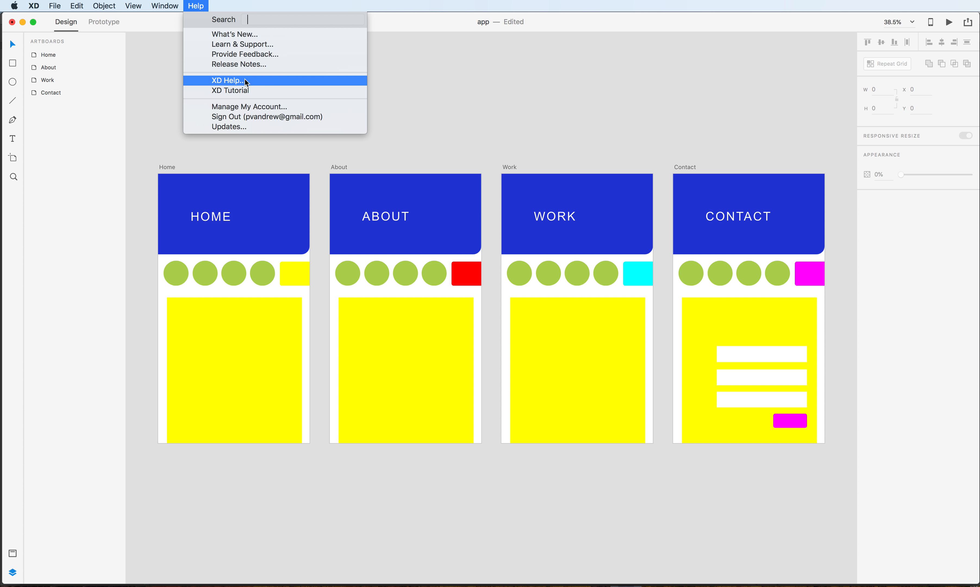
left_click(233, 91)
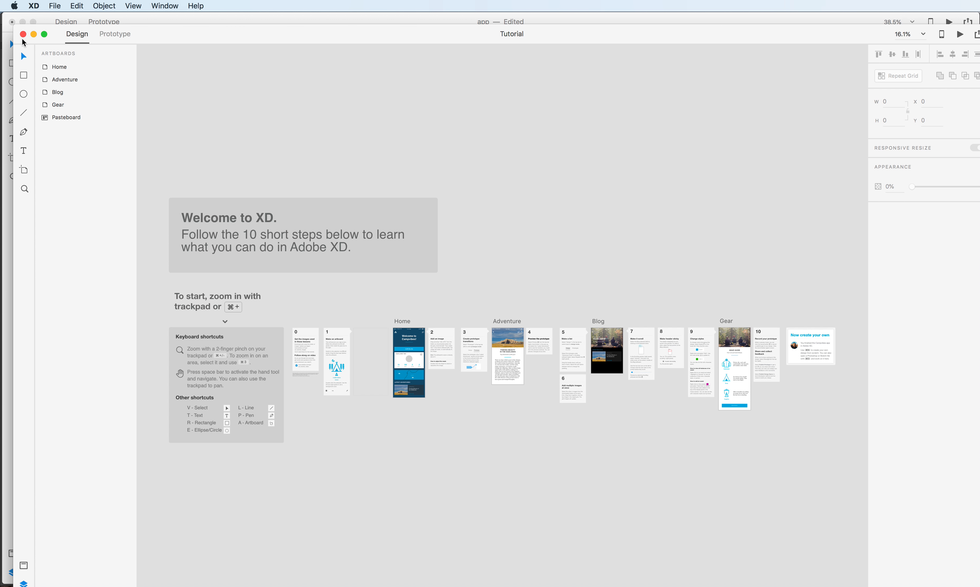
left_click(23, 34)
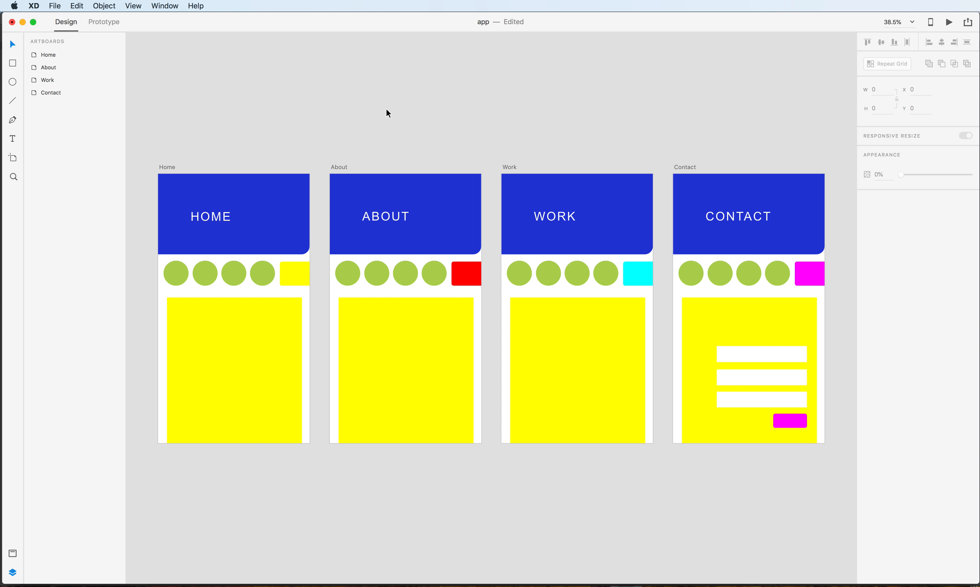
left_click(196, 5)
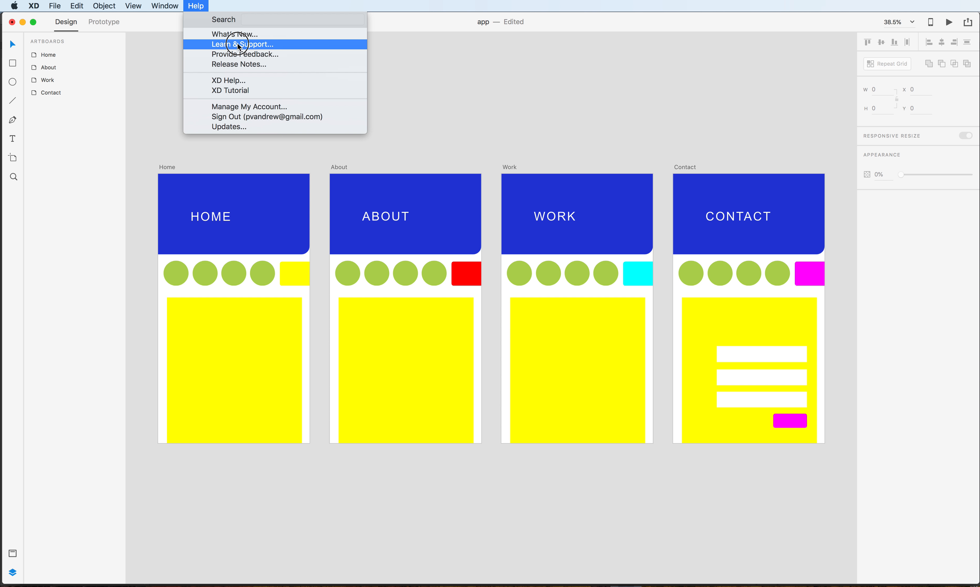
left_click(505, 82)
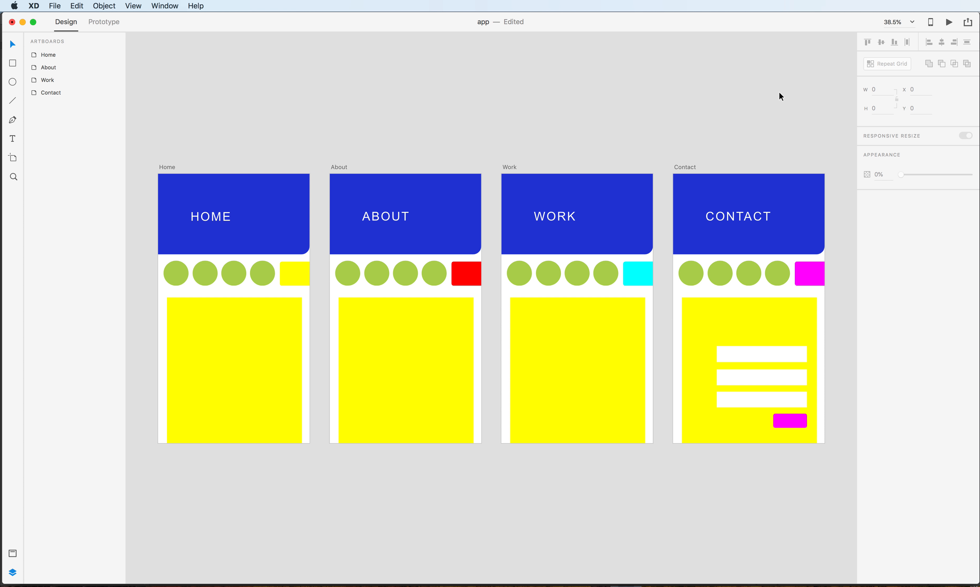
Step: Preview the app design from the Home artboard in a narrower preview window and close it
left_click(949, 24)
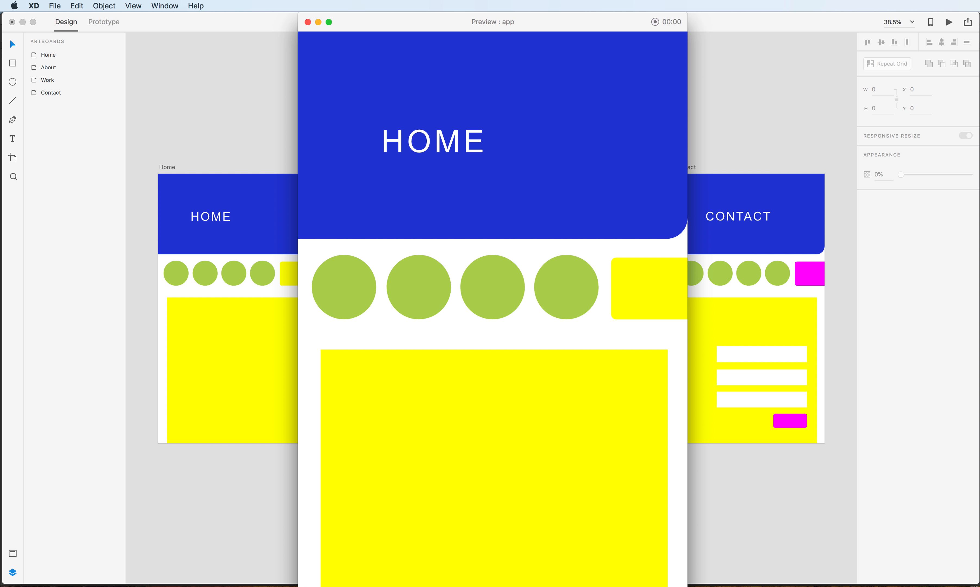
left_click_drag(686, 584, 606, 573)
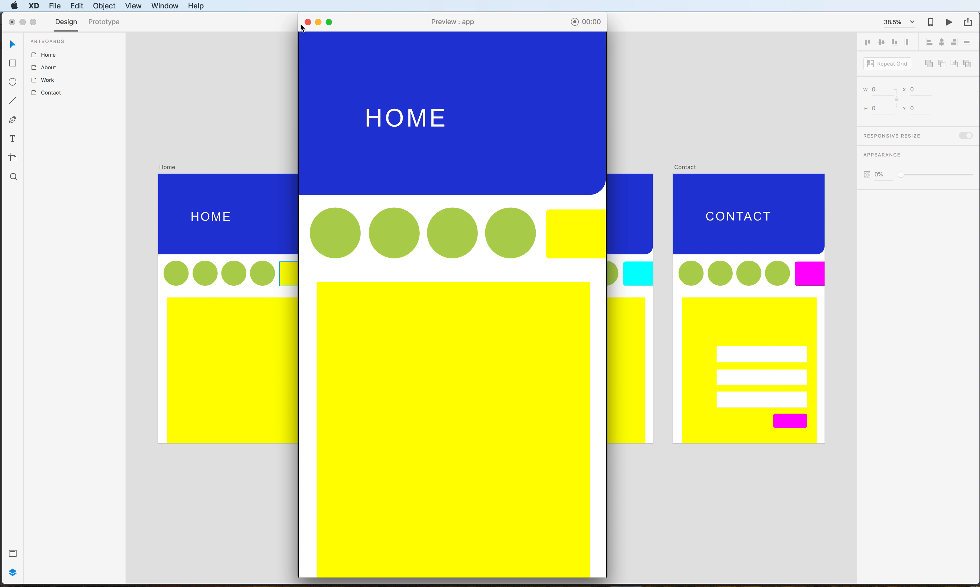
left_click(308, 23)
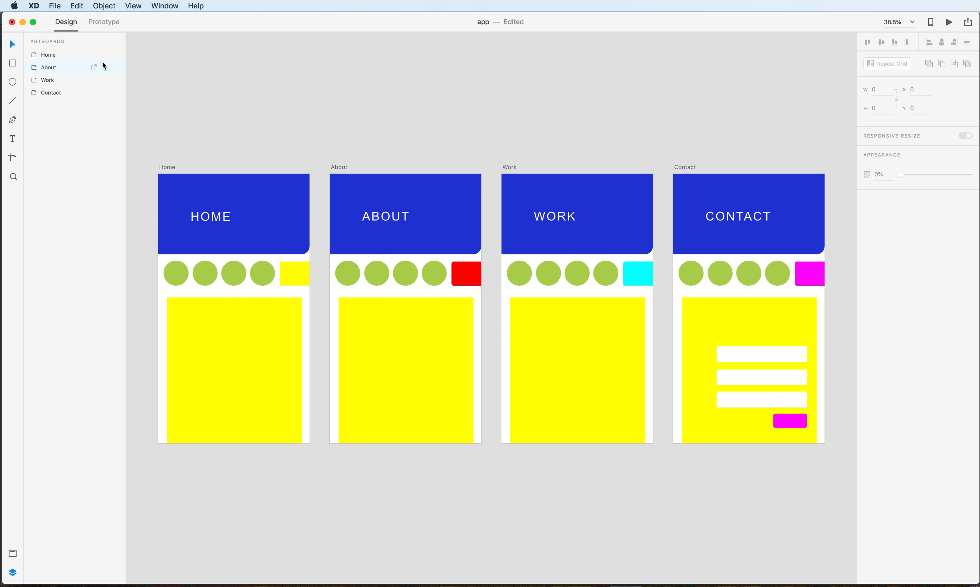
Step: Switch to prototyping and link the second circle on the Home artboard to the About artboard
left_click(102, 24)
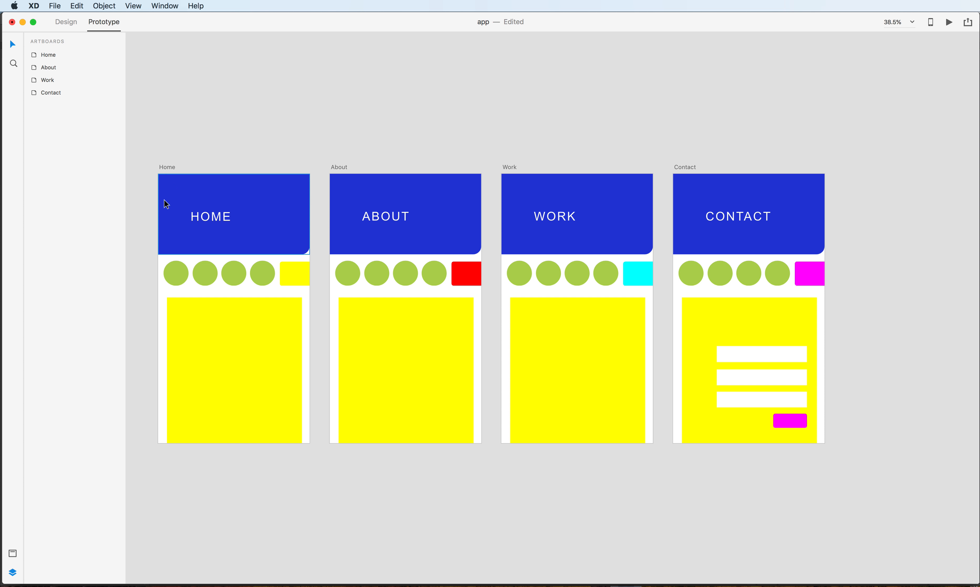
left_click(177, 277)
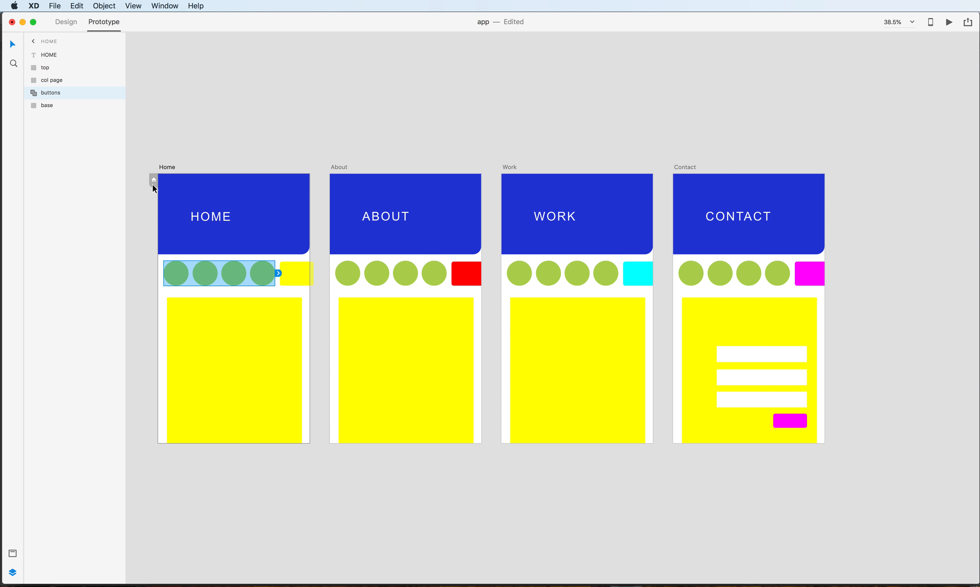
left_click(346, 205)
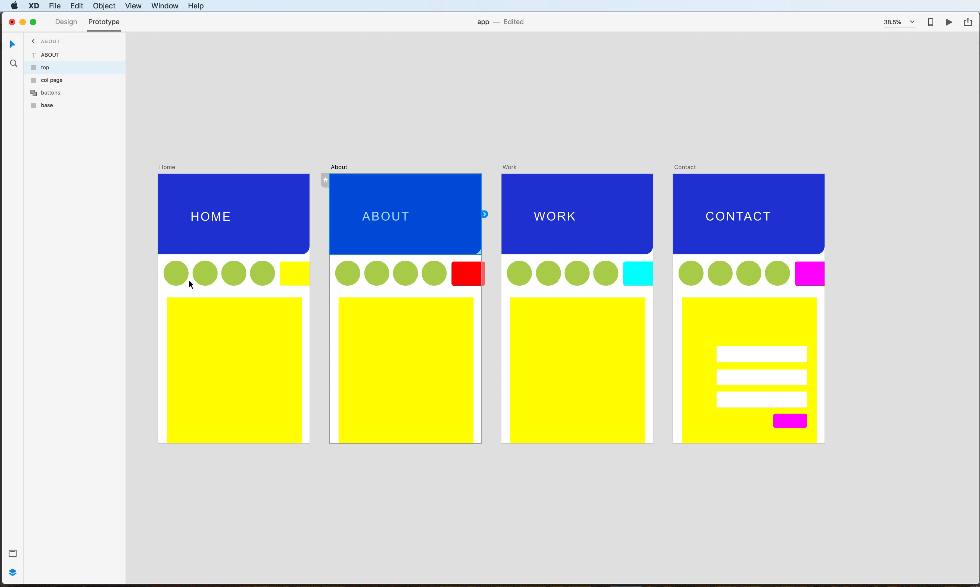
left_click(205, 283)
double_click(205, 276)
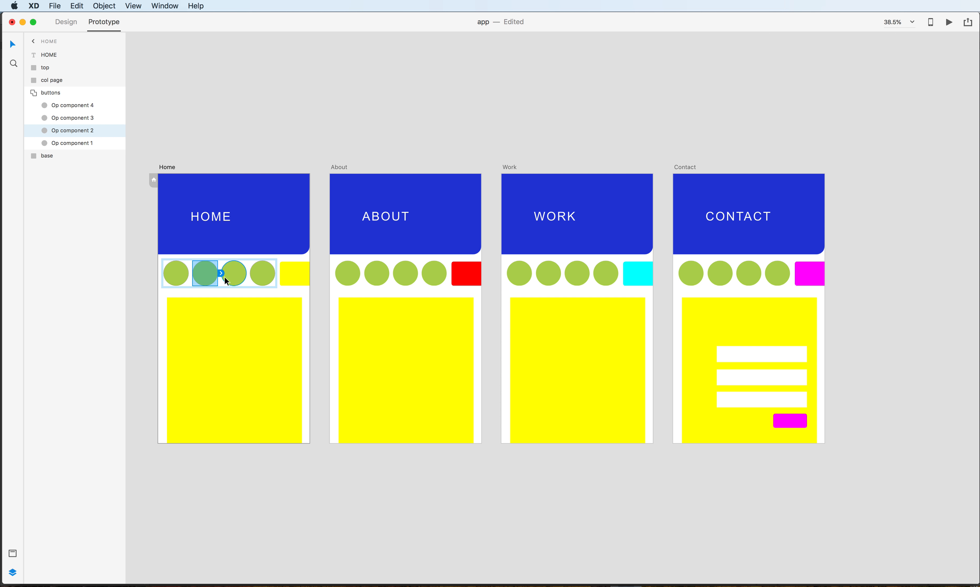
left_click_drag(222, 275, 355, 322)
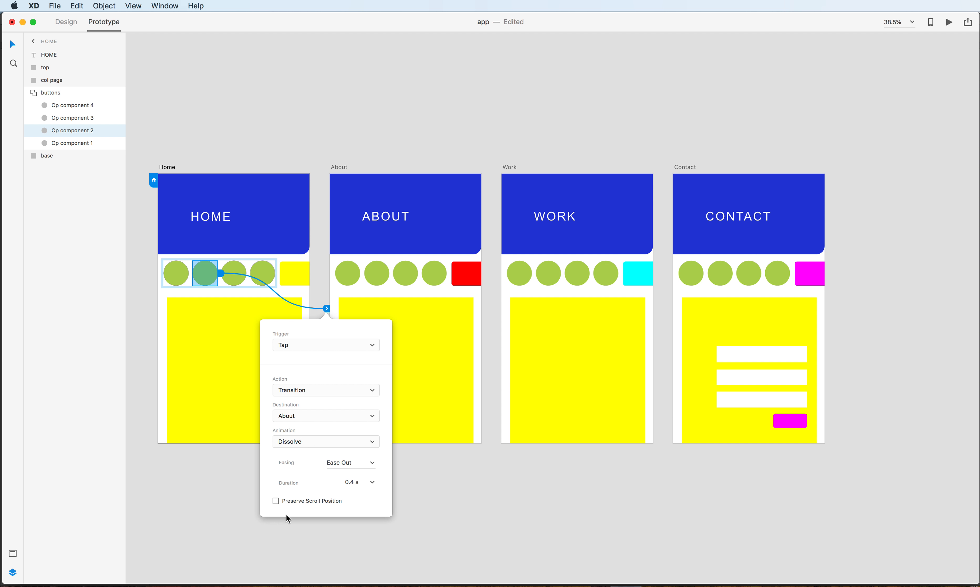
Step: Set the animation of the Home artboard's link to About to Slide Right
left_click(373, 482)
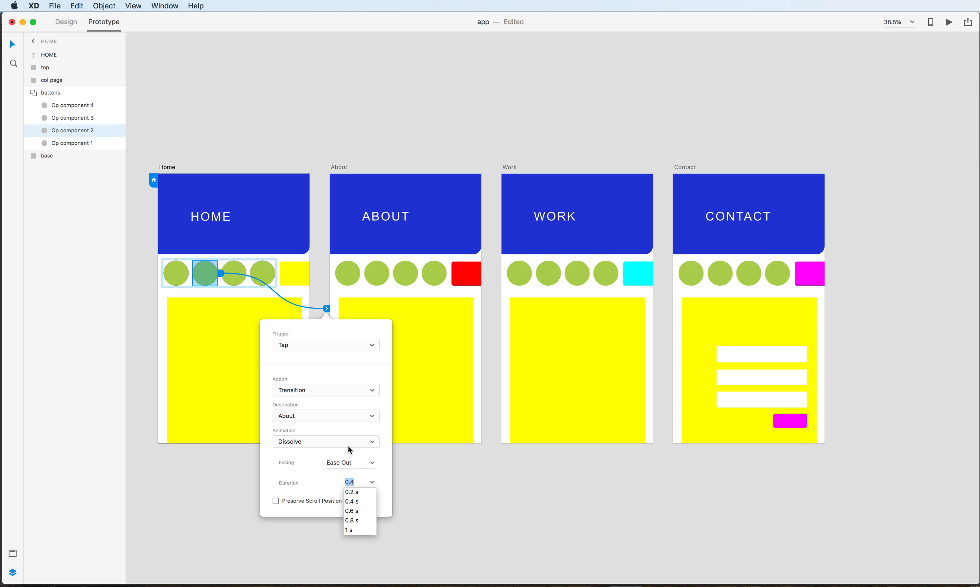
left_click(369, 445)
left_click_drag(368, 444, 305, 464)
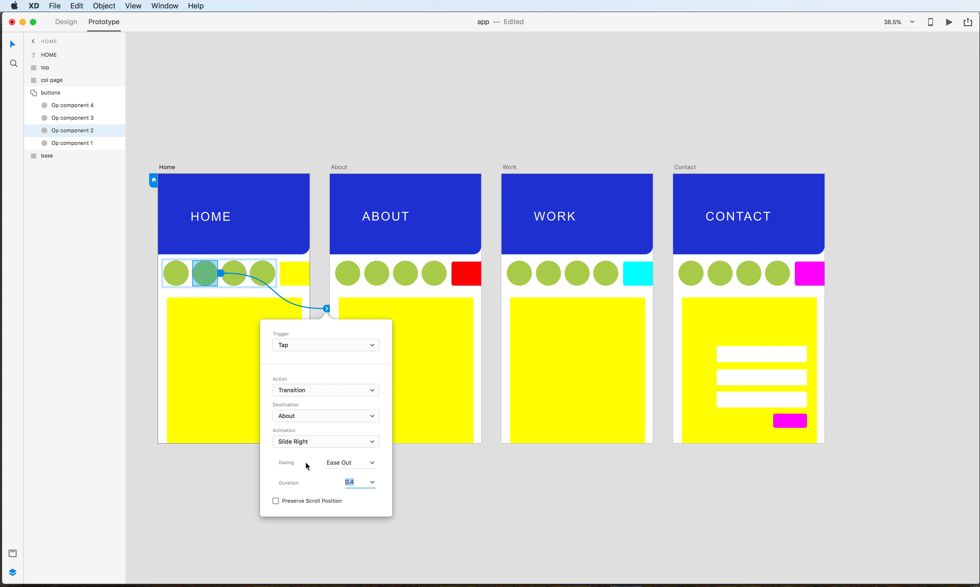
Step: Link the Home artboard's third circle to Work and its fourth circle to Contact, using tap transitions with Slide Right
left_click(235, 279)
left_click_drag(249, 272, 566, 324)
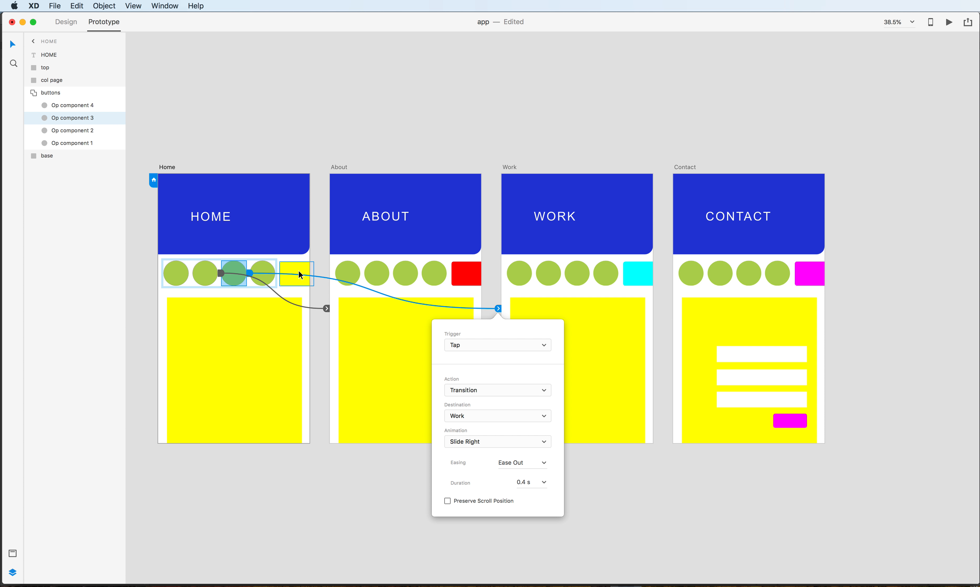
left_click(269, 283)
left_click_drag(280, 273, 510, 319)
left_click_drag(527, 323, 682, 313)
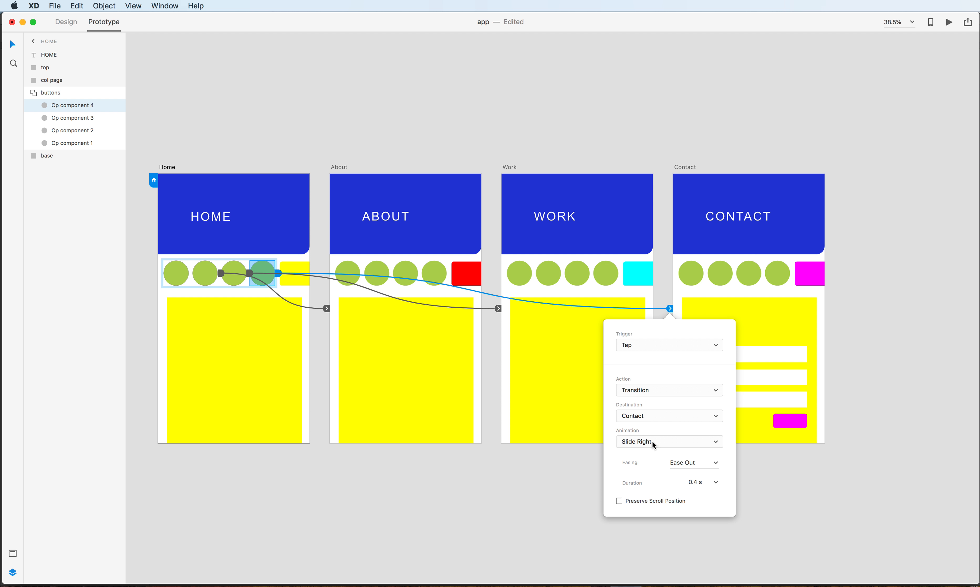
left_click(707, 416)
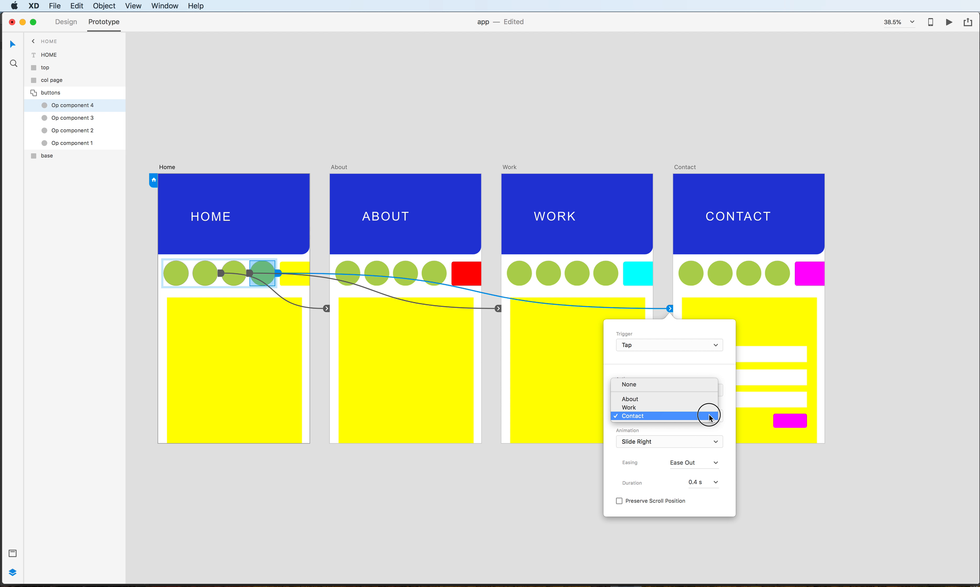
left_click(724, 412)
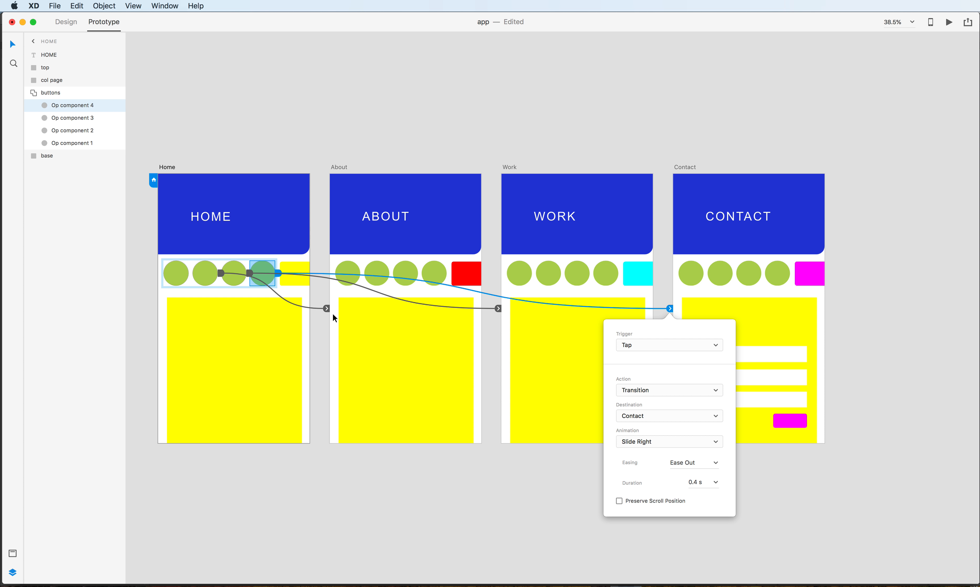
left_click(371, 323)
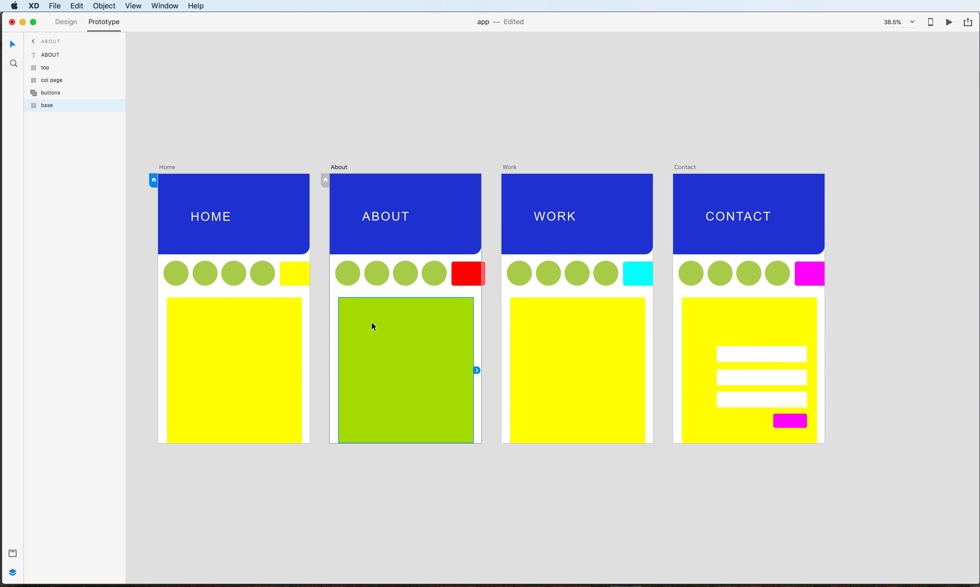
left_click(376, 284)
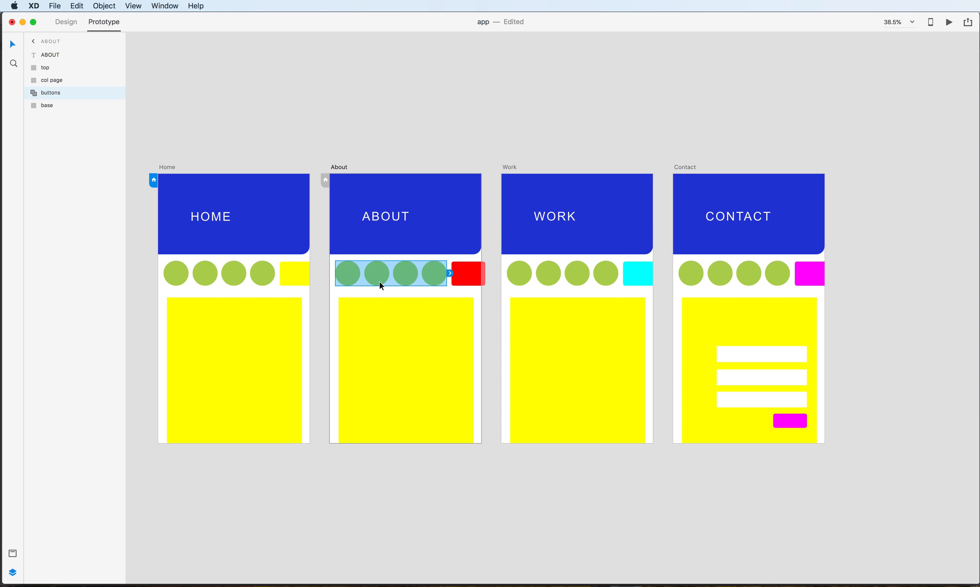
double_click(378, 280)
left_click_drag(394, 277, 394, 277)
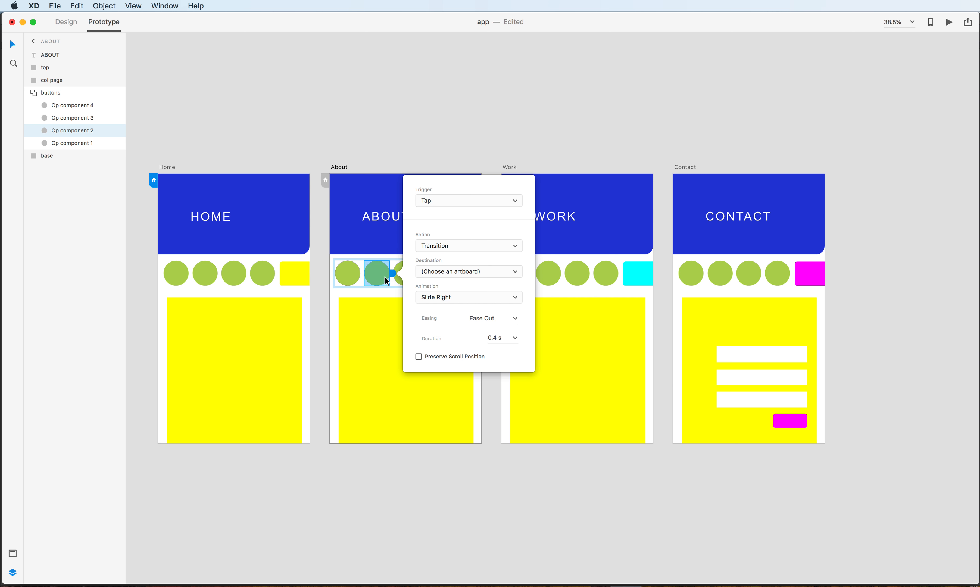
left_click(355, 299)
Step: Link the first circle on the About artboard to Home with a Slide Left tap transition
left_click(350, 280)
left_click_drag(362, 274, 261, 323)
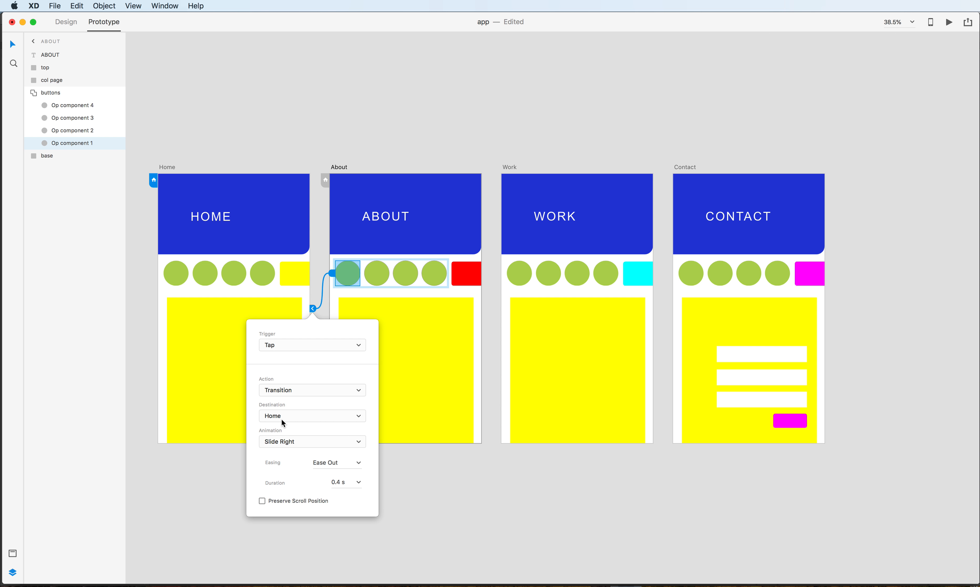
left_click(360, 441)
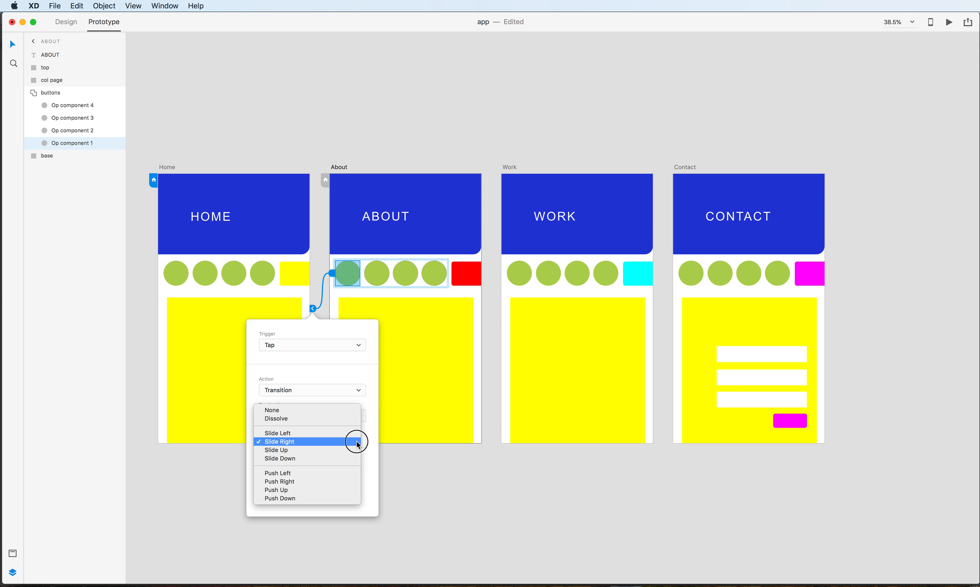
left_click(316, 432)
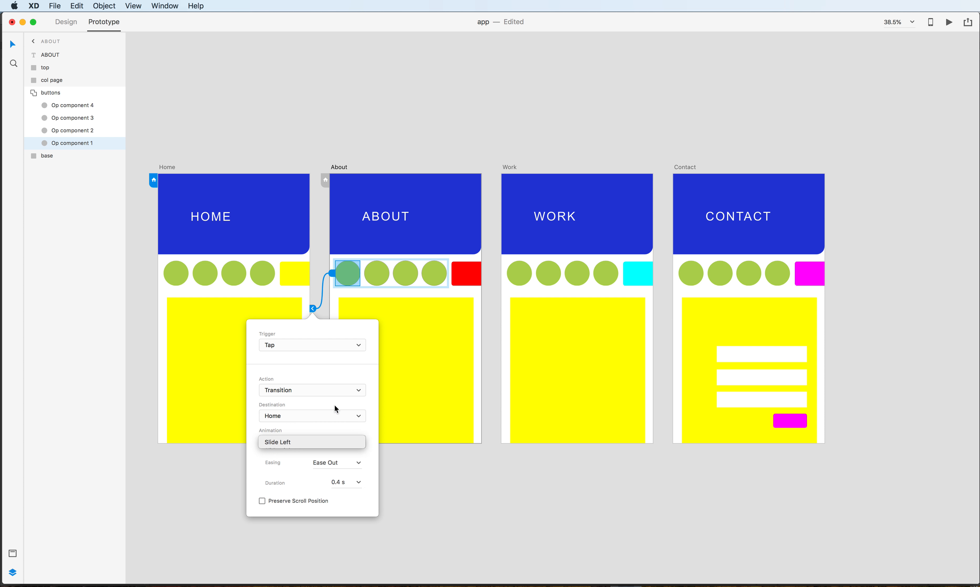
Step: Link the About artboard's third circle to Work and its fourth circle to Contact, both with Slide Right transitions
left_click(410, 283)
left_click_drag(422, 273, 527, 312)
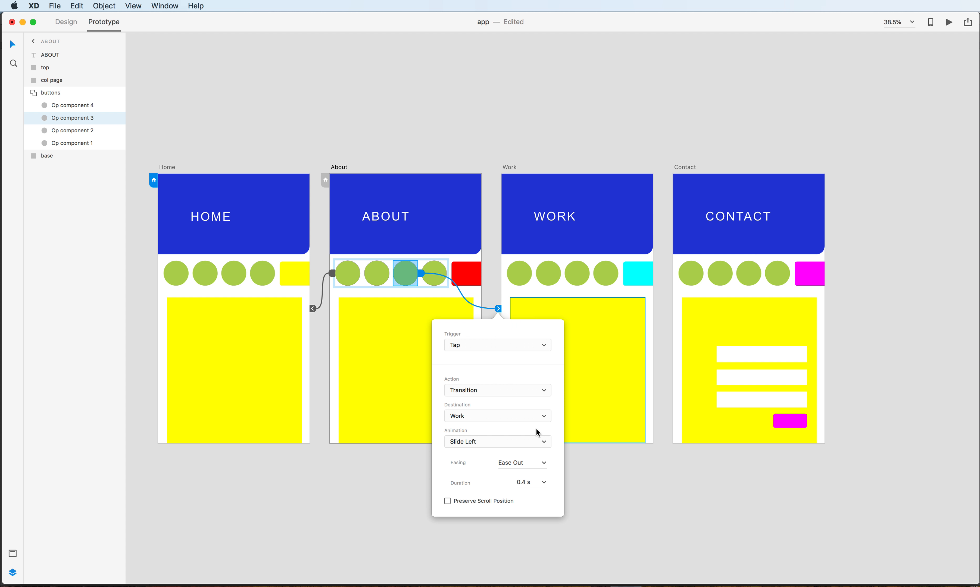
left_click(541, 441)
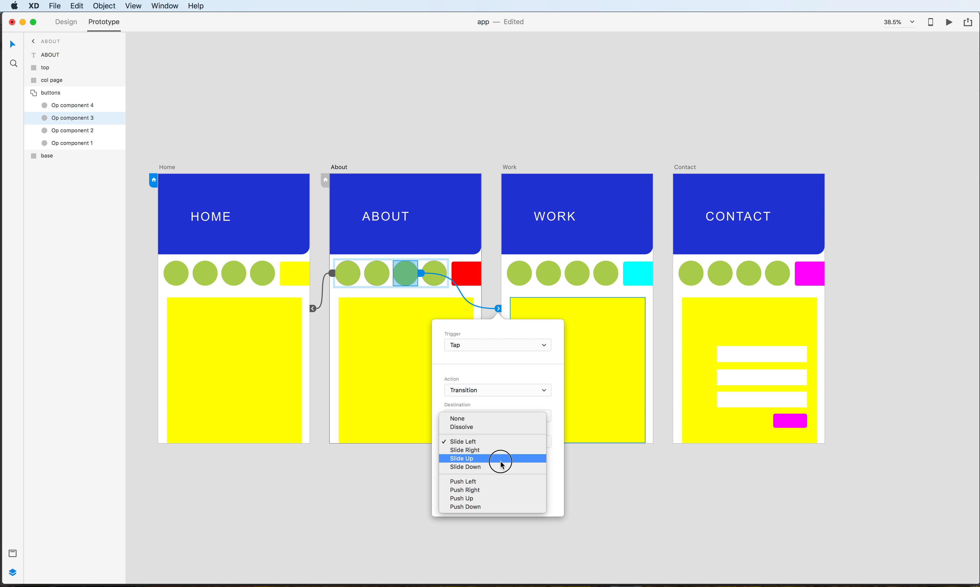
left_click(481, 451)
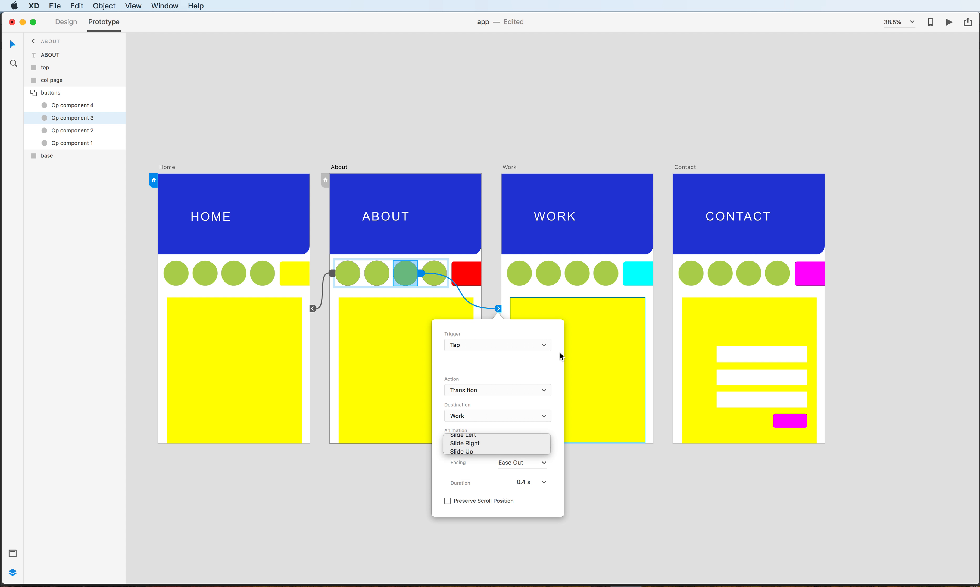
left_click(436, 274)
left_click_drag(451, 276, 684, 316)
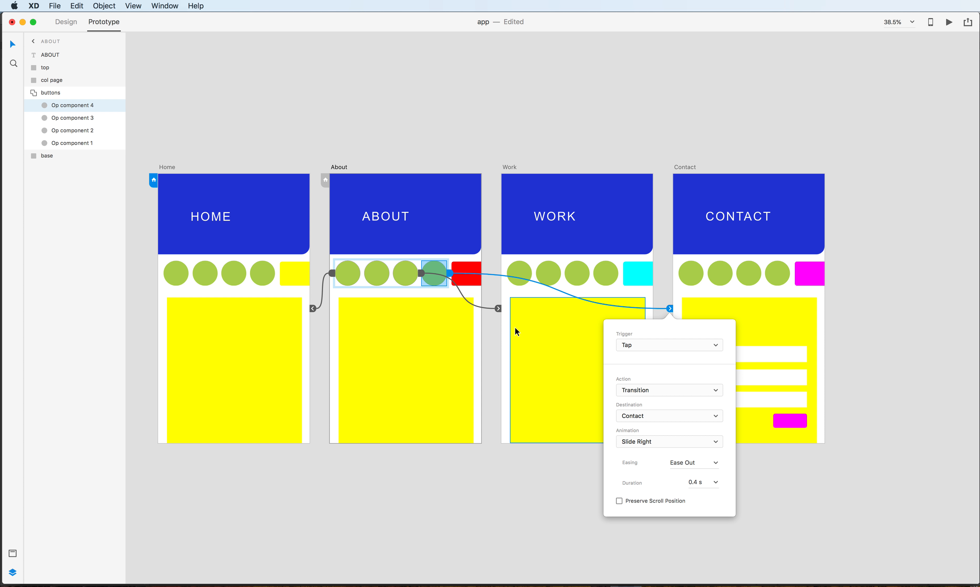
Step: Preview the prototype from Home in a narrower window, follow the circle links to About and Work, and close the preview
left_click(858, 276)
left_click(949, 22)
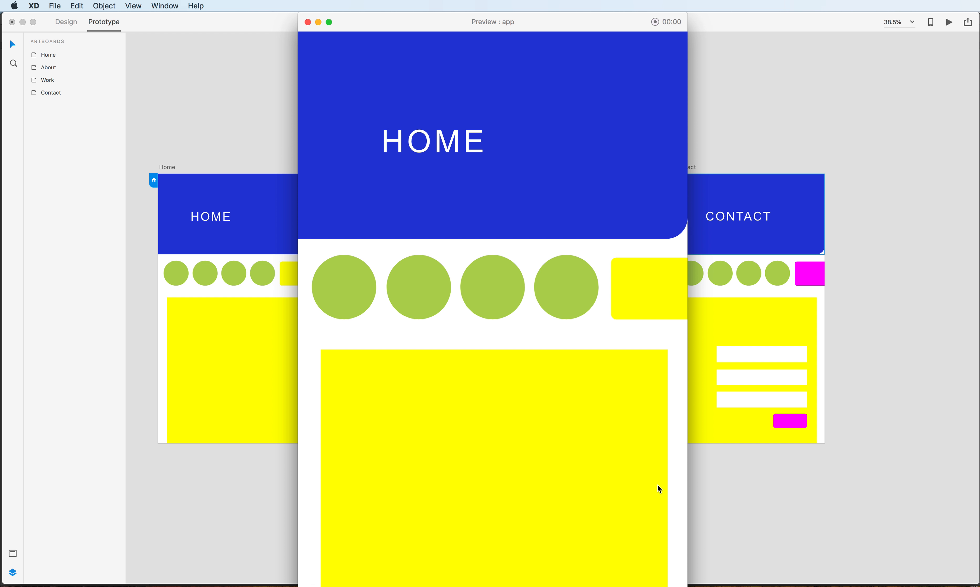
left_click_drag(686, 585, 598, 581)
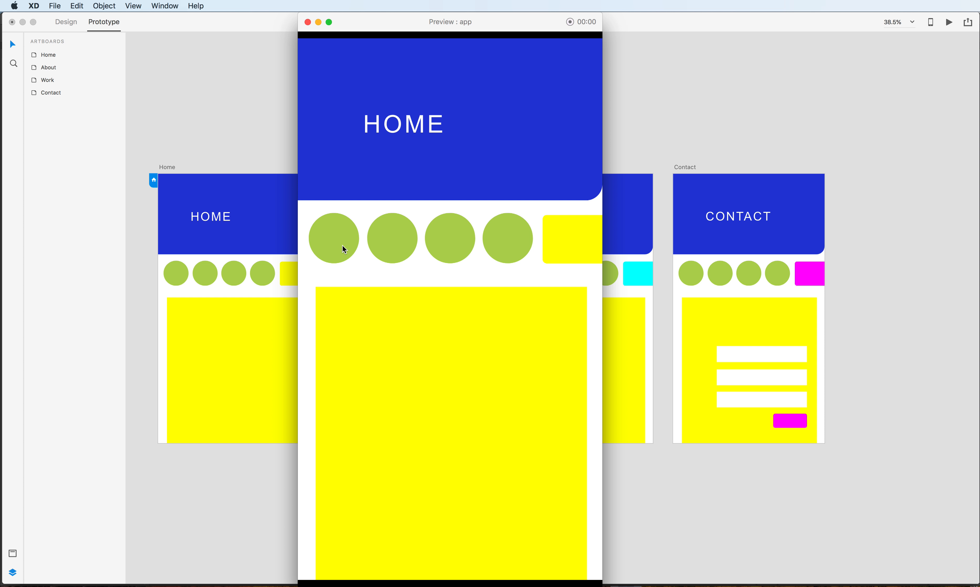
left_click(390, 250)
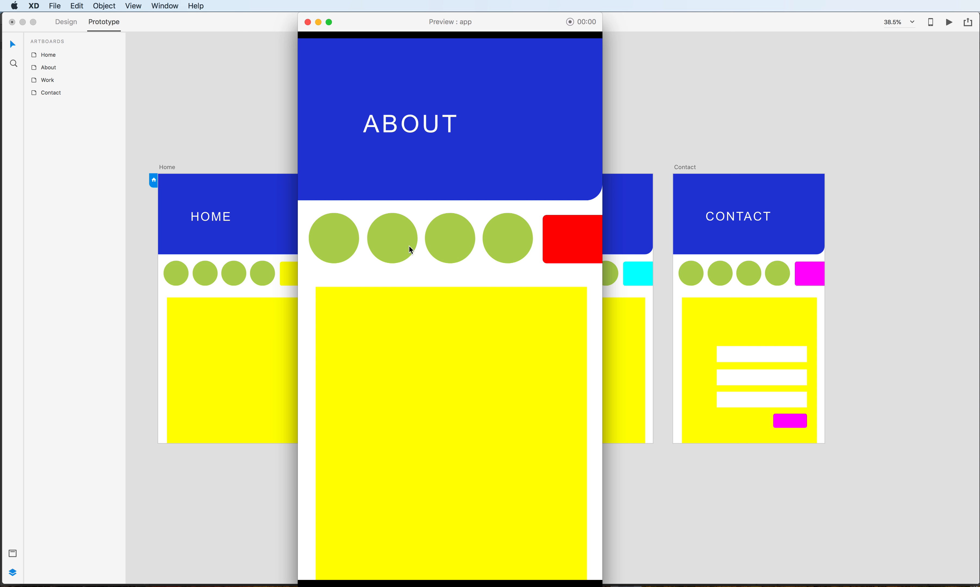
left_click(454, 248)
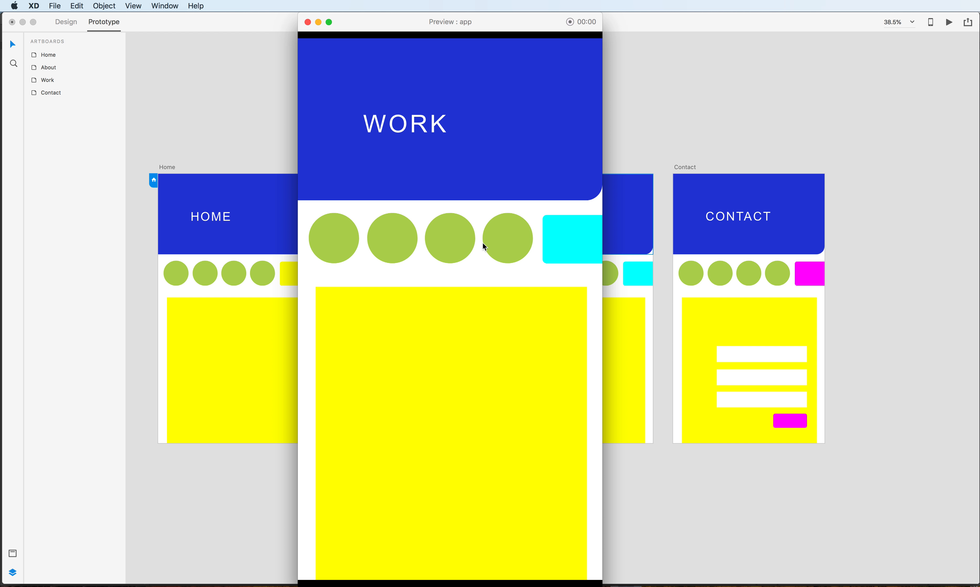
left_click(307, 22)
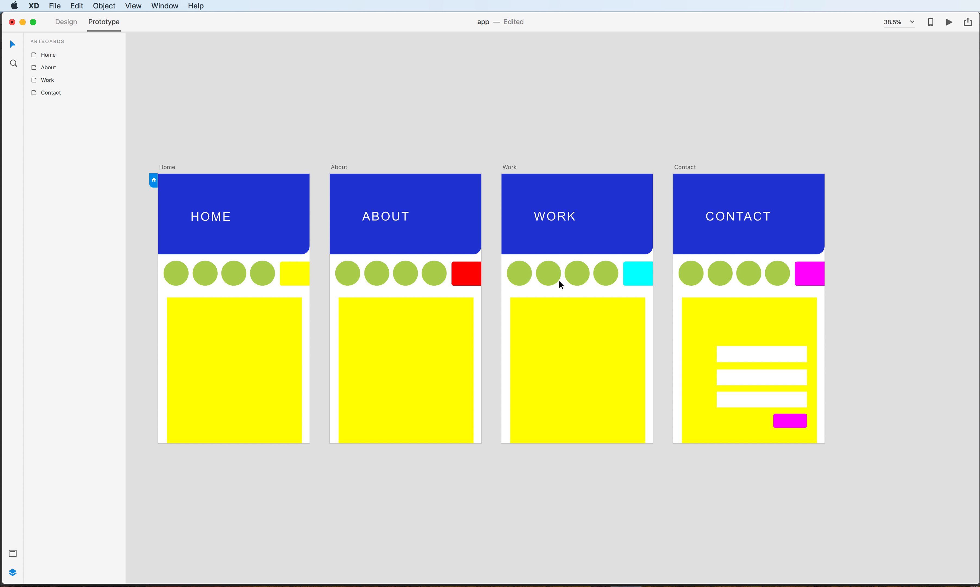
Step: Link the Work artboard's fourth circle to Contact with Slide Right and its second circle to About
left_click(615, 261)
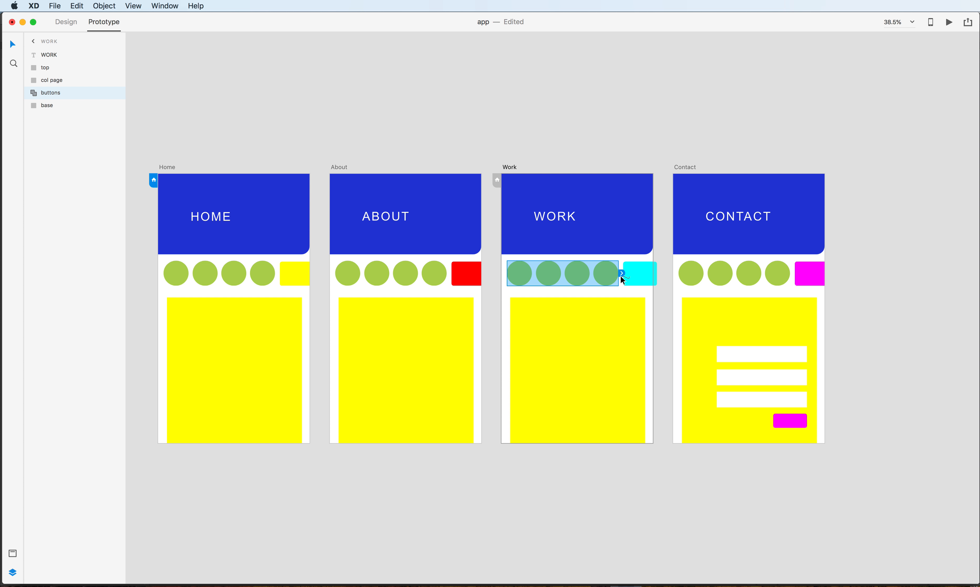
double_click(607, 278)
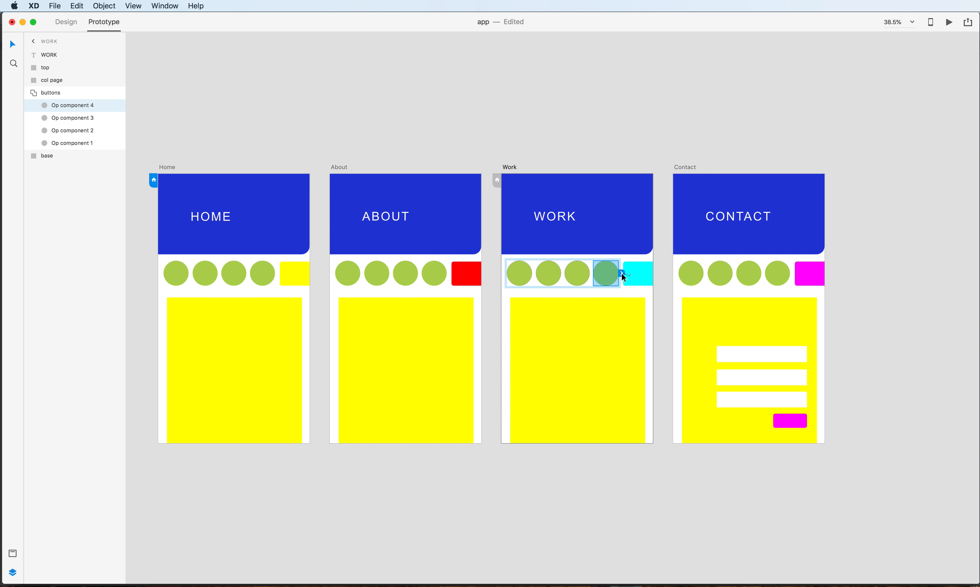
left_click_drag(623, 273, 776, 309)
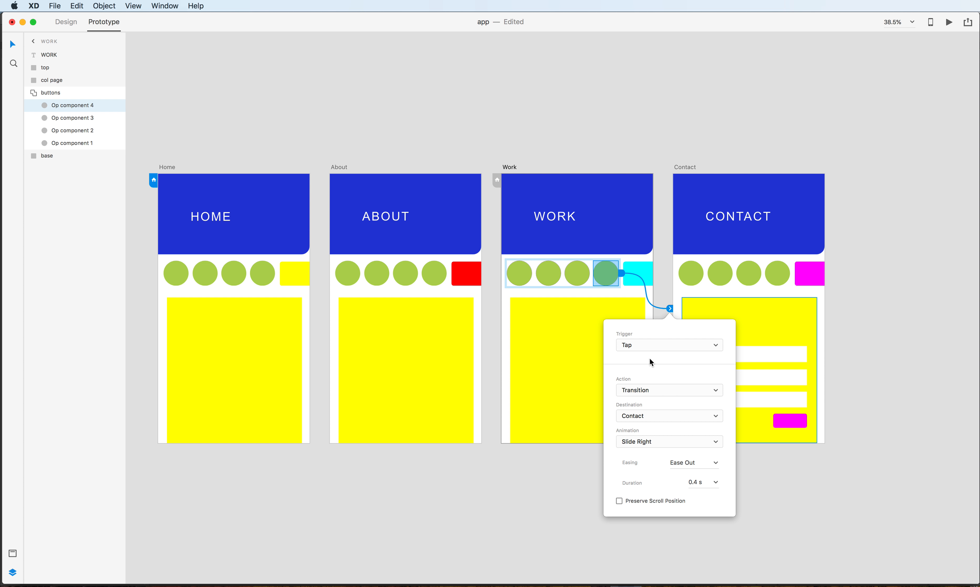
left_click(577, 280)
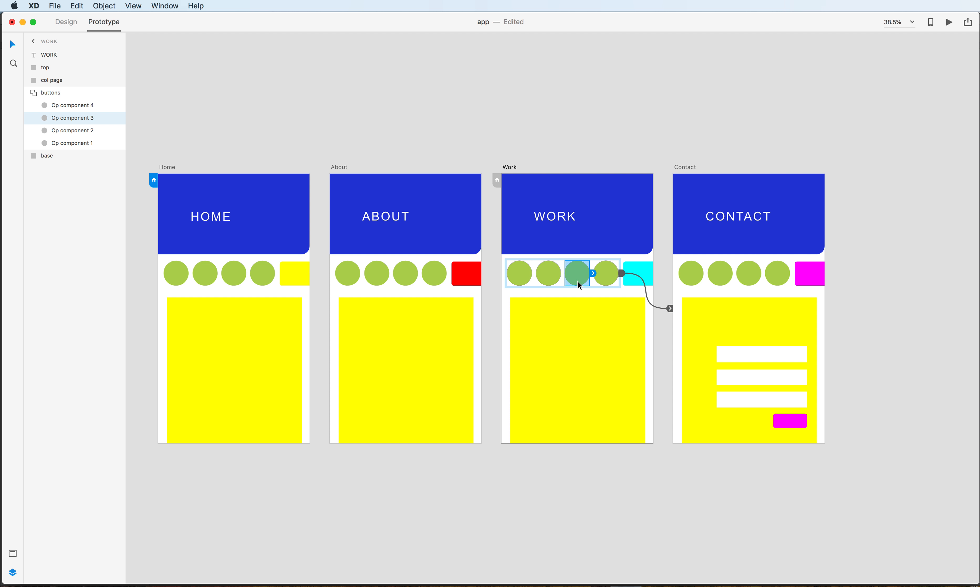
left_click(548, 279)
left_click_drag(564, 273, 400, 322)
Step: Try to start a link from the first circle in the Work artboard's button group
left_click(517, 275)
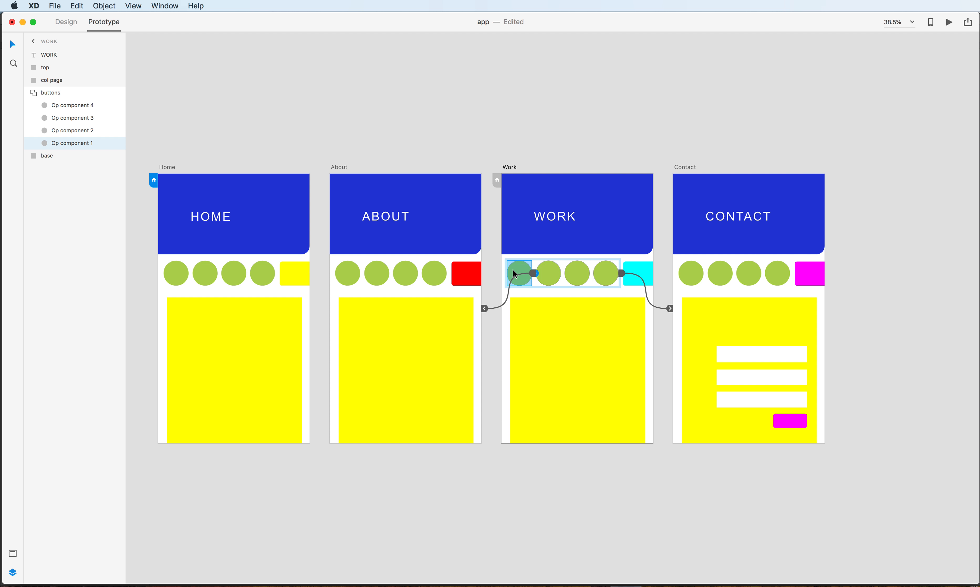
left_click(499, 247)
left_click(519, 270)
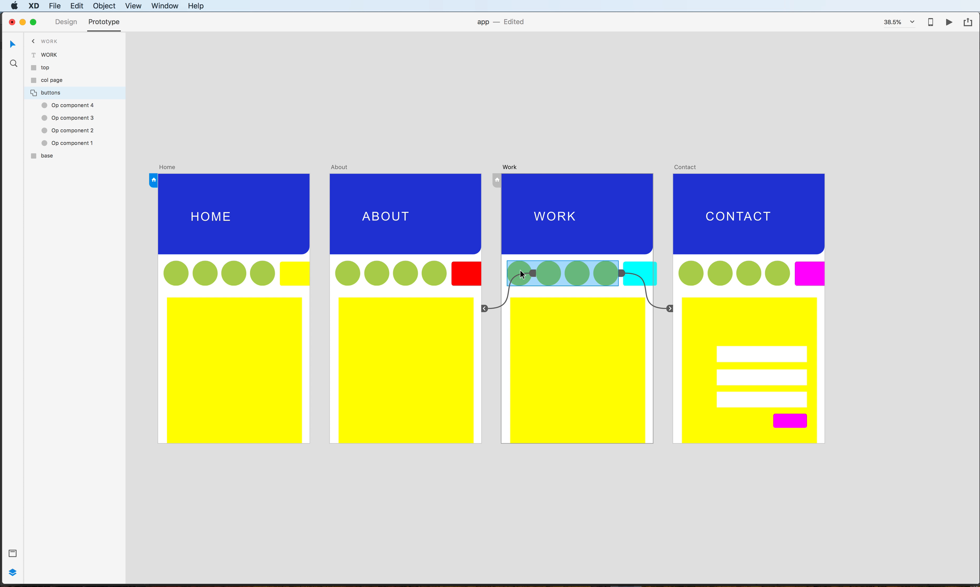
left_click(519, 273)
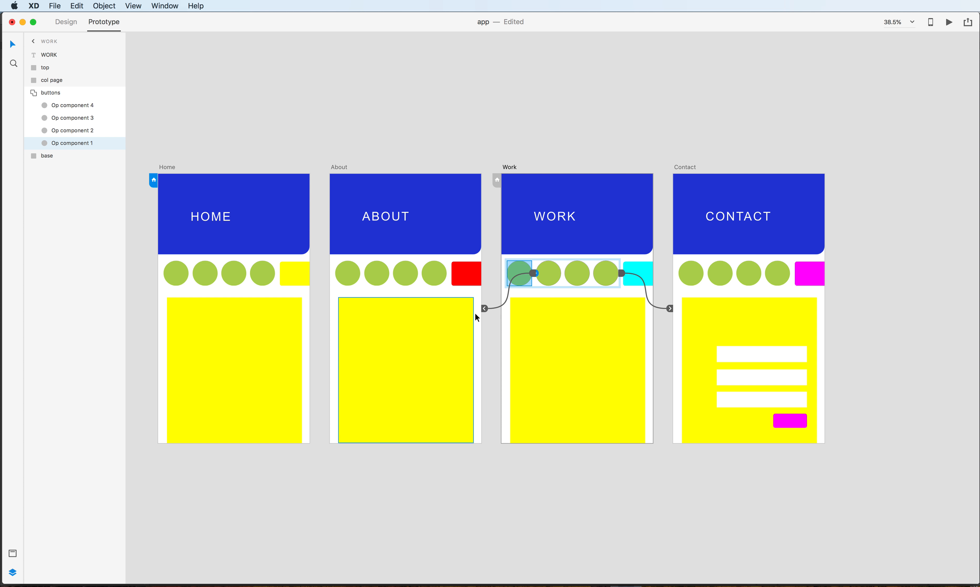
left_click(513, 275)
left_click(512, 272)
left_click(499, 269)
left_click(514, 269)
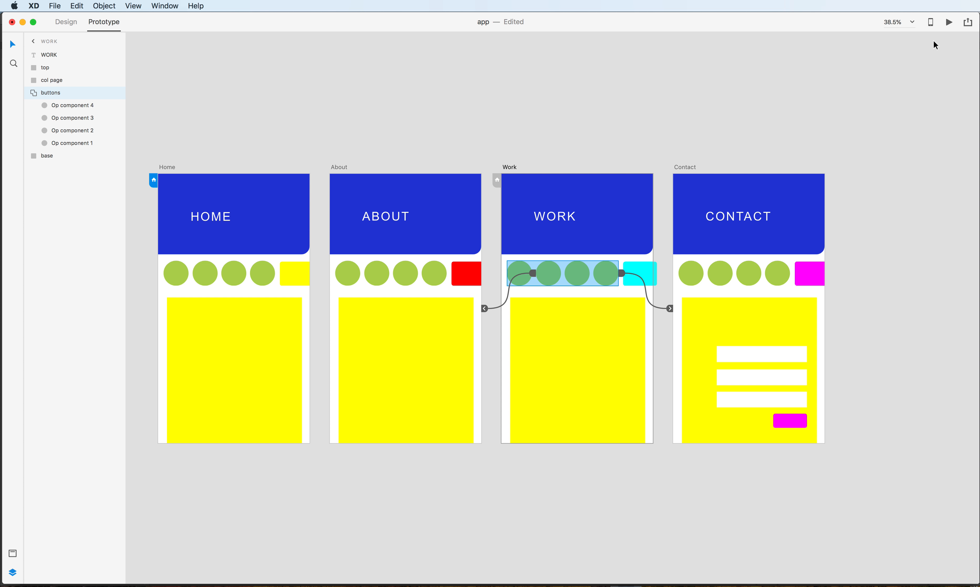
Step: Preview the prototype from Work in an enlarged window, follow the circle links to About and Contact, and close the preview
left_click(949, 22)
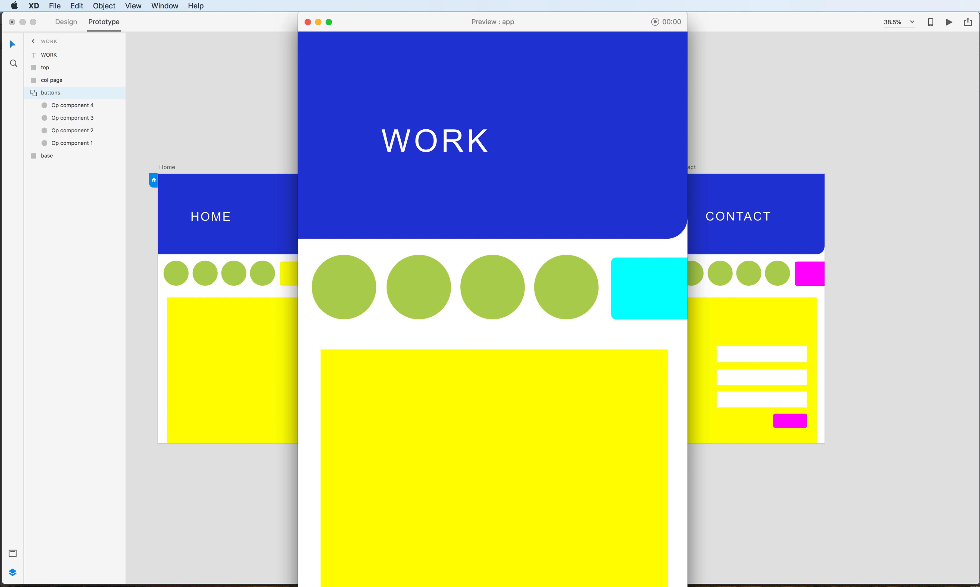
left_click_drag(686, 585, 945, 552)
left_click(568, 228)
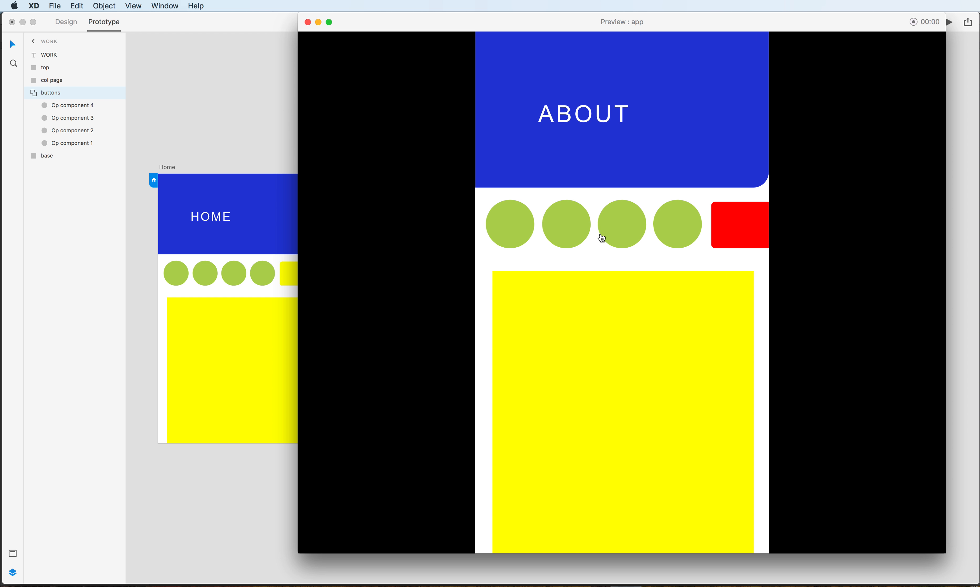
left_click(676, 238)
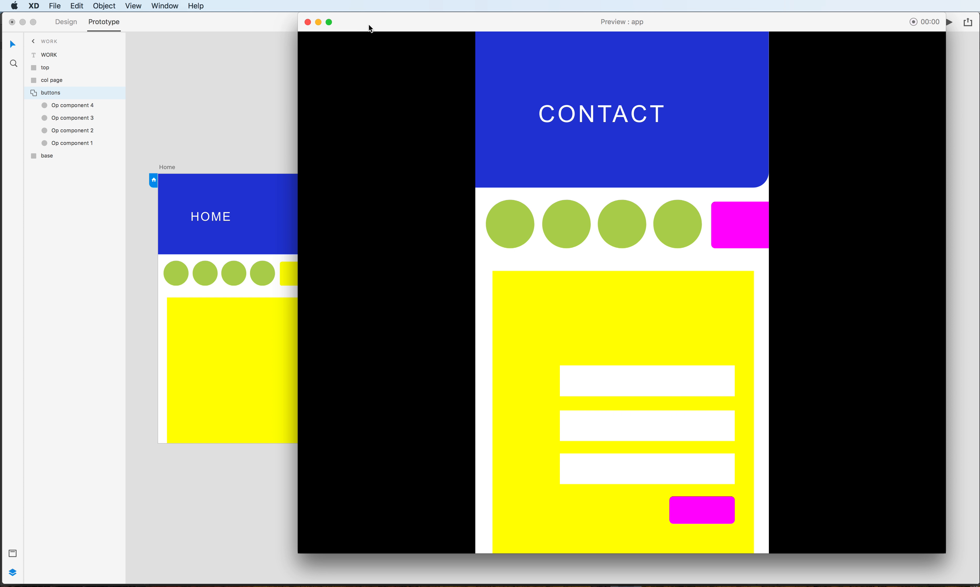
left_click(308, 23)
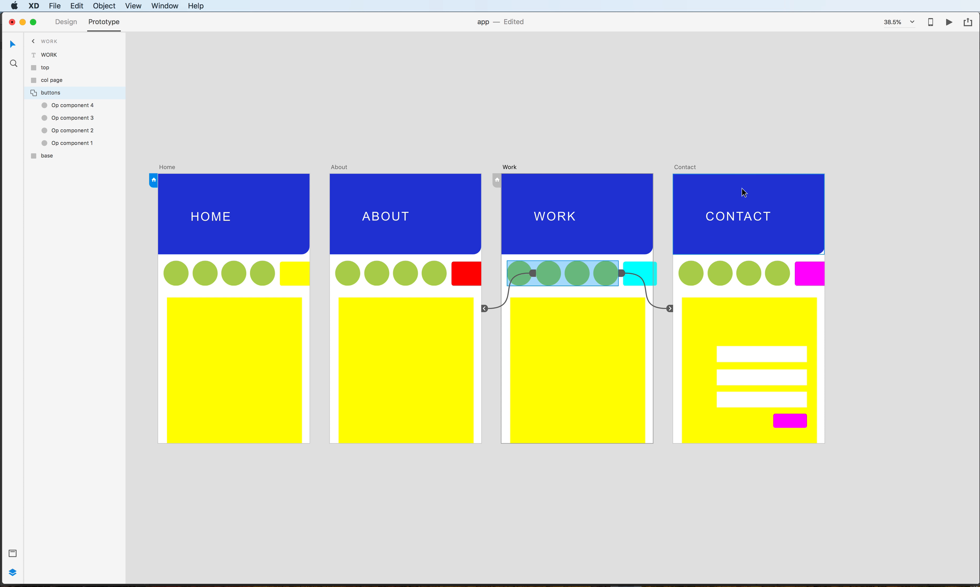
Step: Preview from Work in a narrower window and record following the circle links between About and Home, on to Work, and finally to Contact
left_click(949, 24)
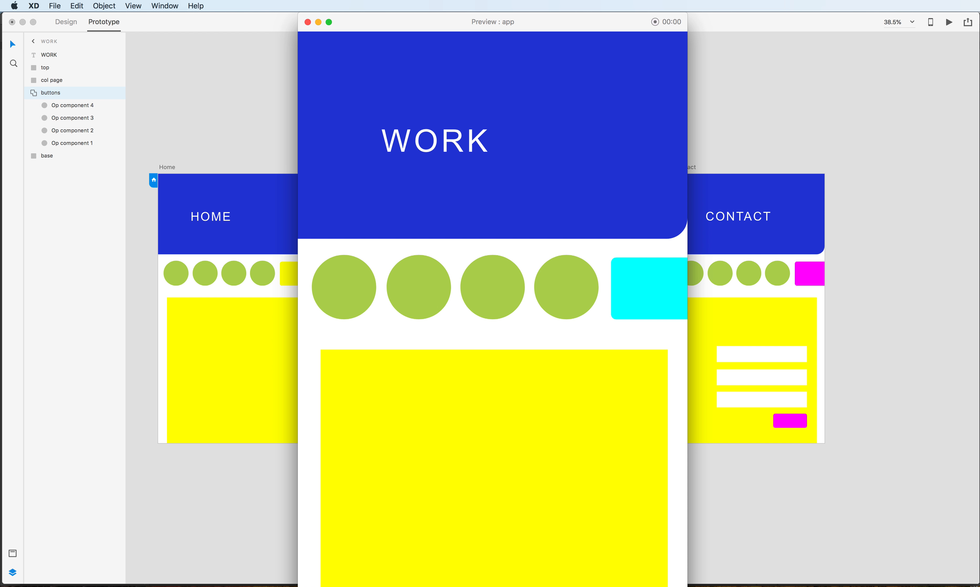
left_click_drag(686, 585, 602, 579)
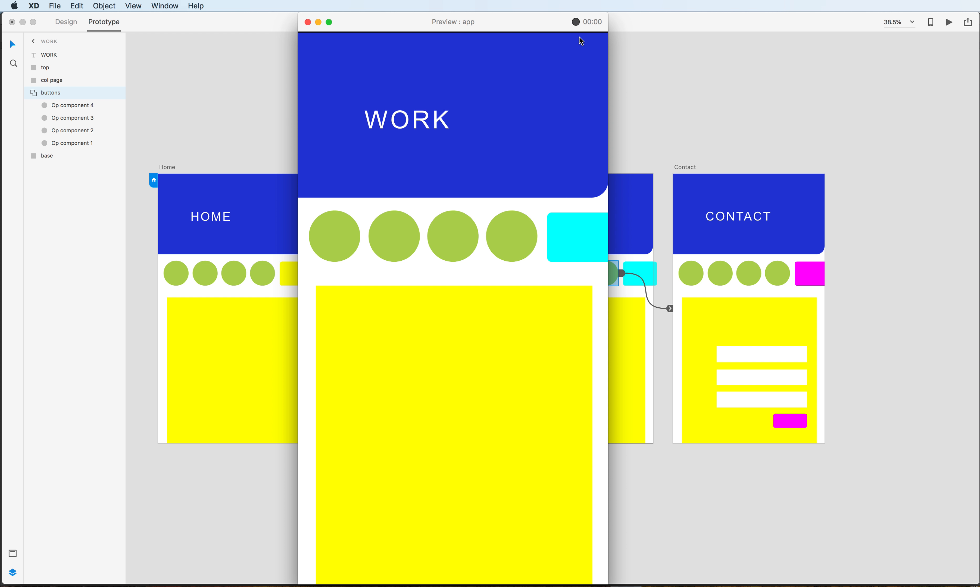
left_click(391, 242)
left_click(336, 242)
left_click(380, 241)
left_click(343, 240)
left_click(456, 242)
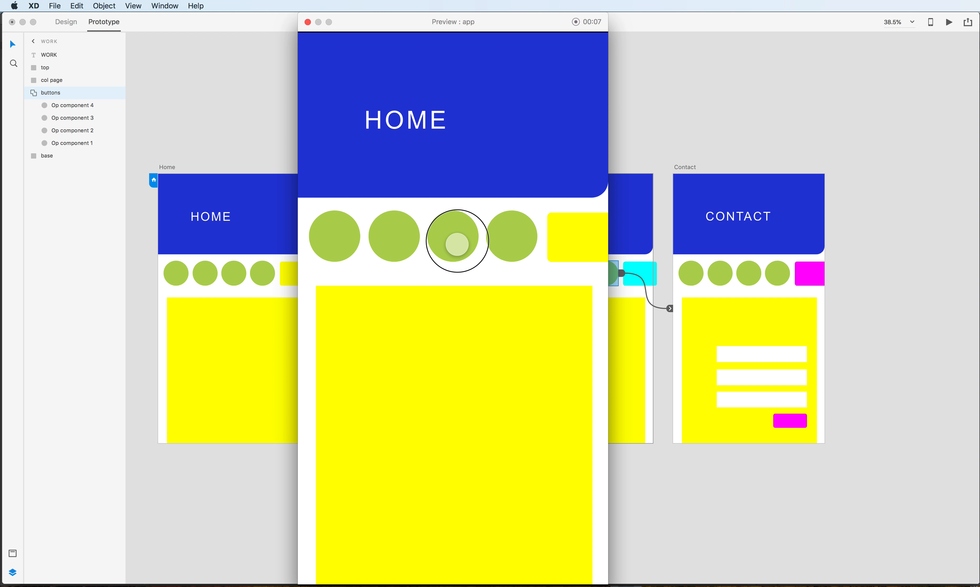
left_click(511, 236)
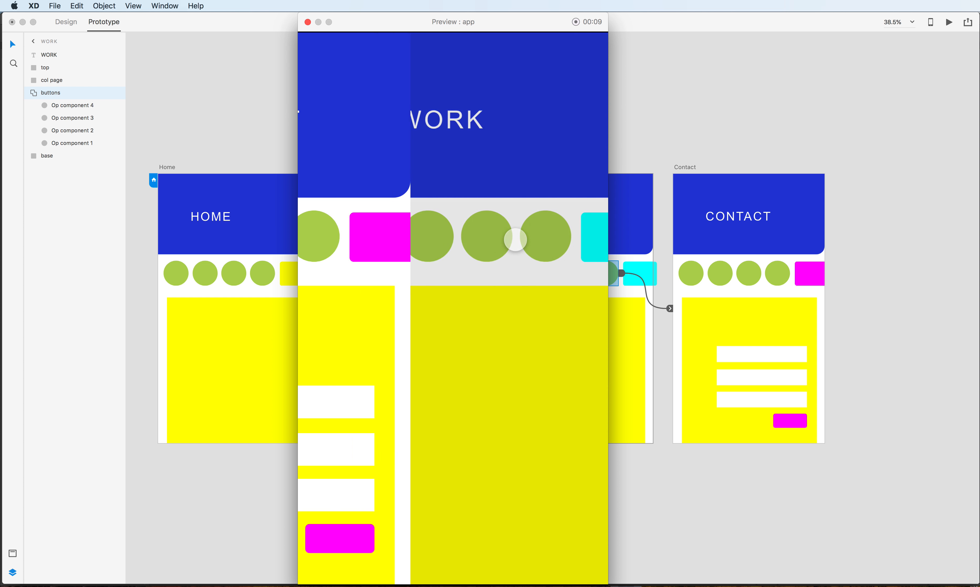
Step: Stop the preview recording, save it as app-test in the class 10 App UI/IX design folder, and close the preview
left_click(575, 23)
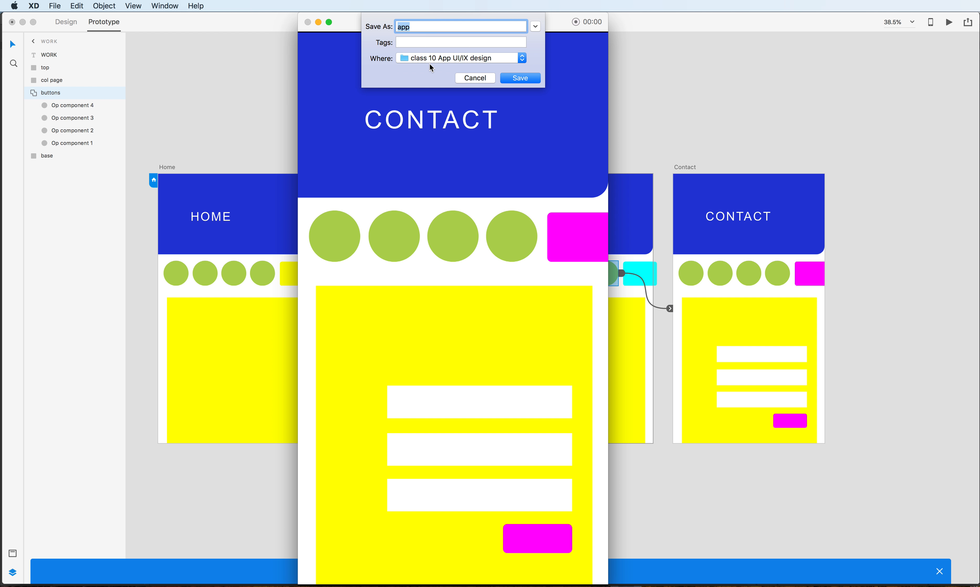
left_click(417, 29)
left_click(521, 79)
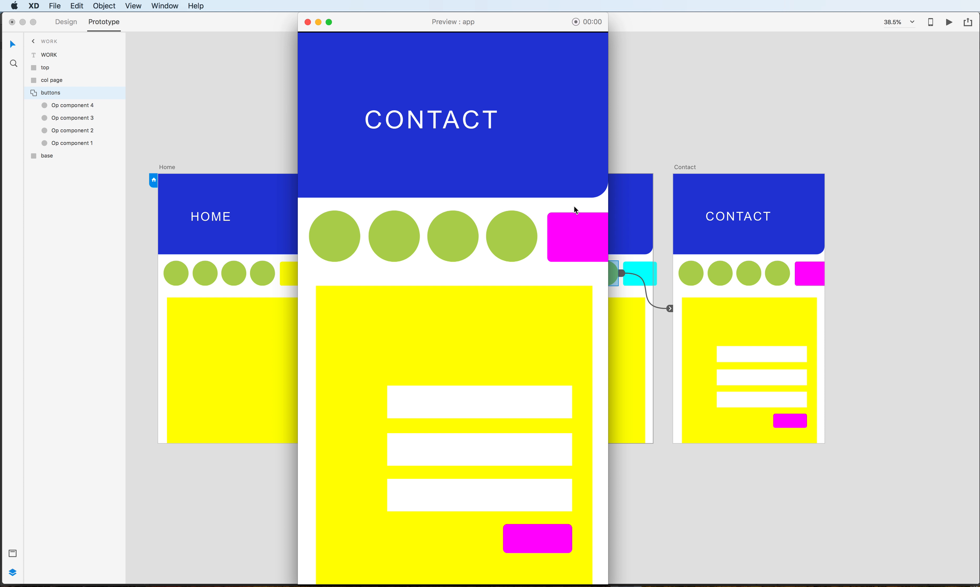
left_click(308, 22)
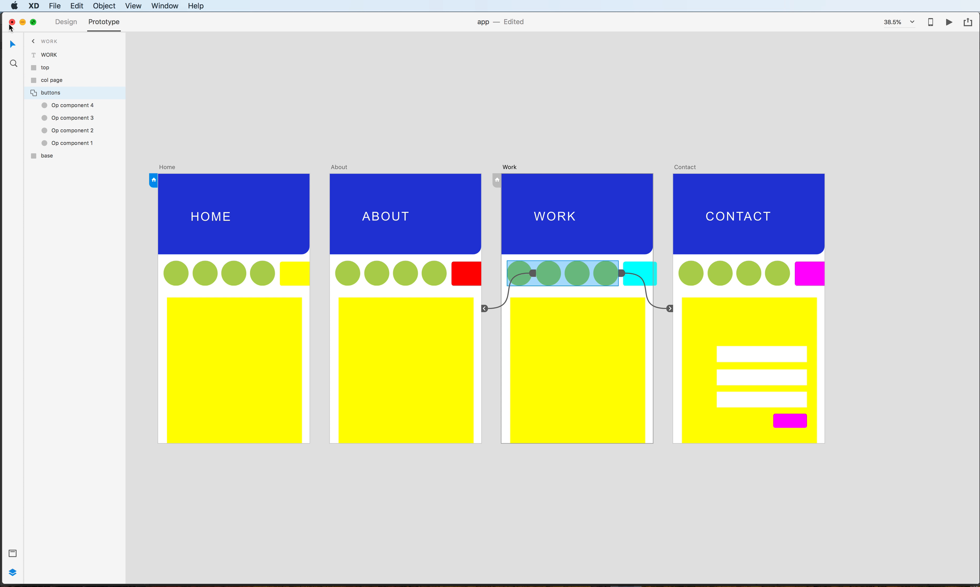
Step: Minimize the XD and Photoshop windows to reach the Finder folder and open app-test.mp4 in QuickTime Player
left_click(21, 23)
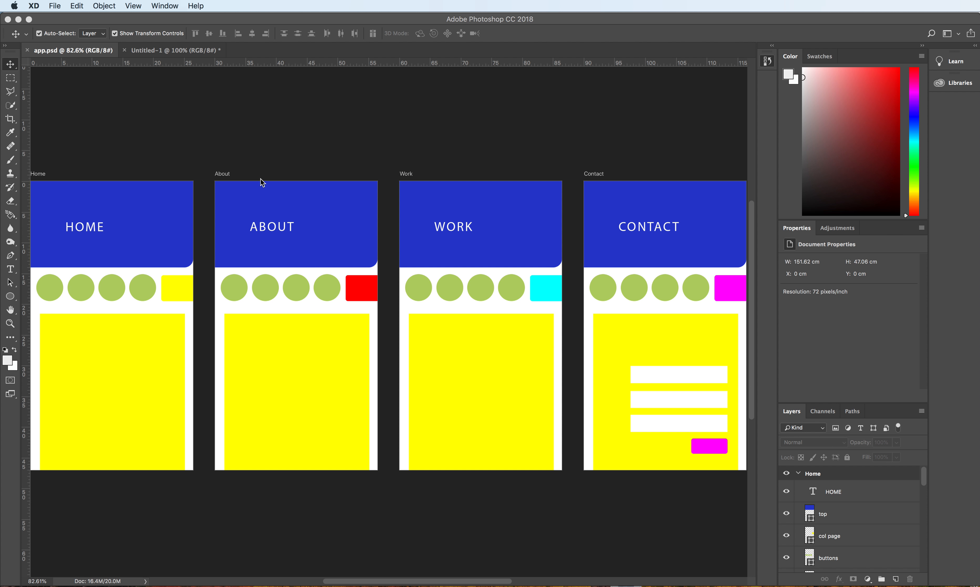
left_click(18, 19)
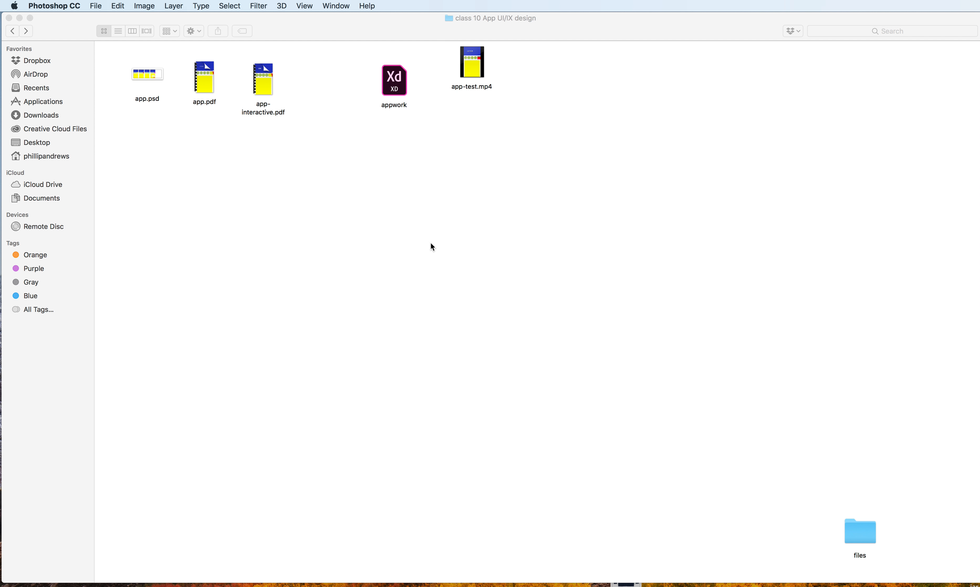
left_click_drag(473, 64, 482, 81)
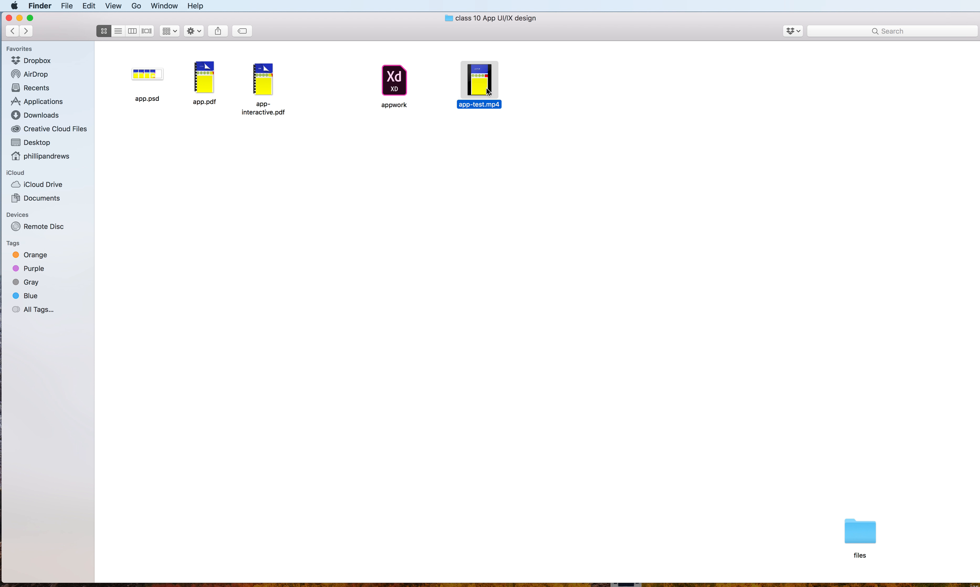
double_click(486, 93)
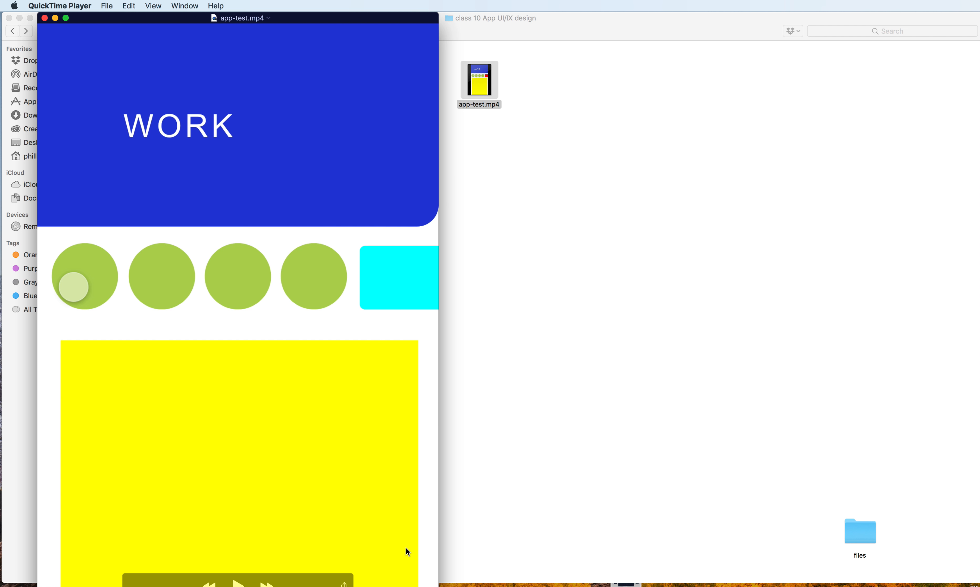
Step: Shrink the app-test.mp4 player window, move it to the middle of the screen, and play the recording
left_click_drag(438, 586, 395, 561)
left_click_drag(241, 16, 532, 21)
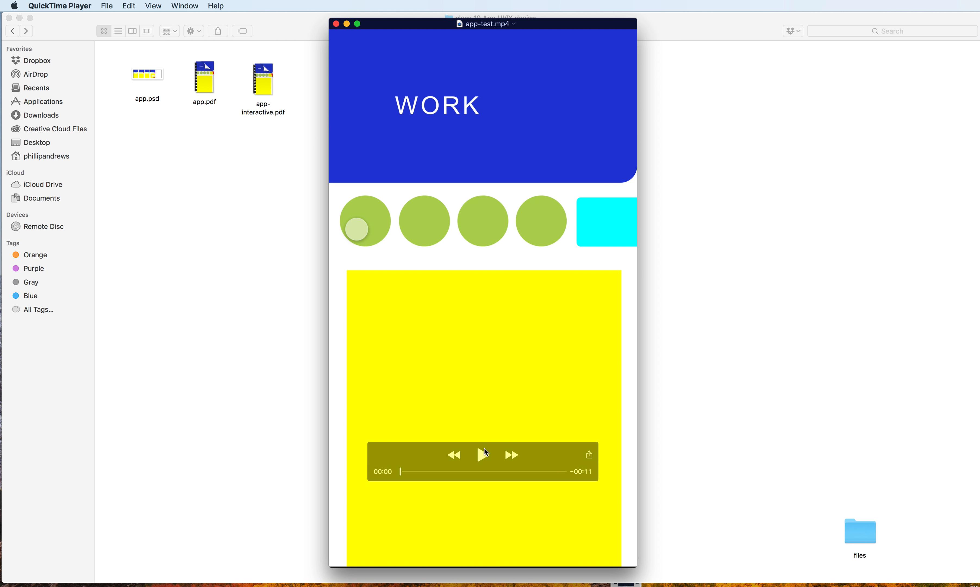
left_click(482, 453)
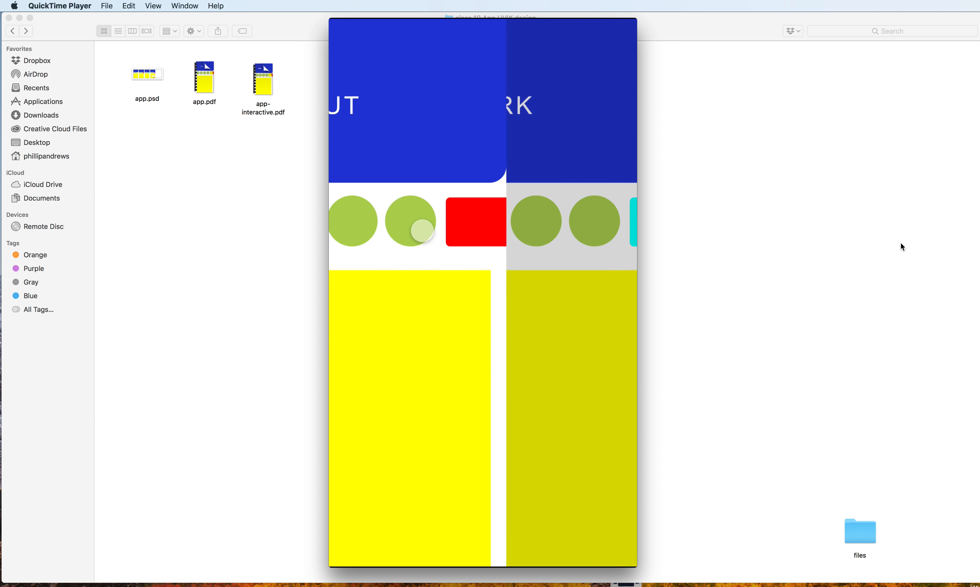